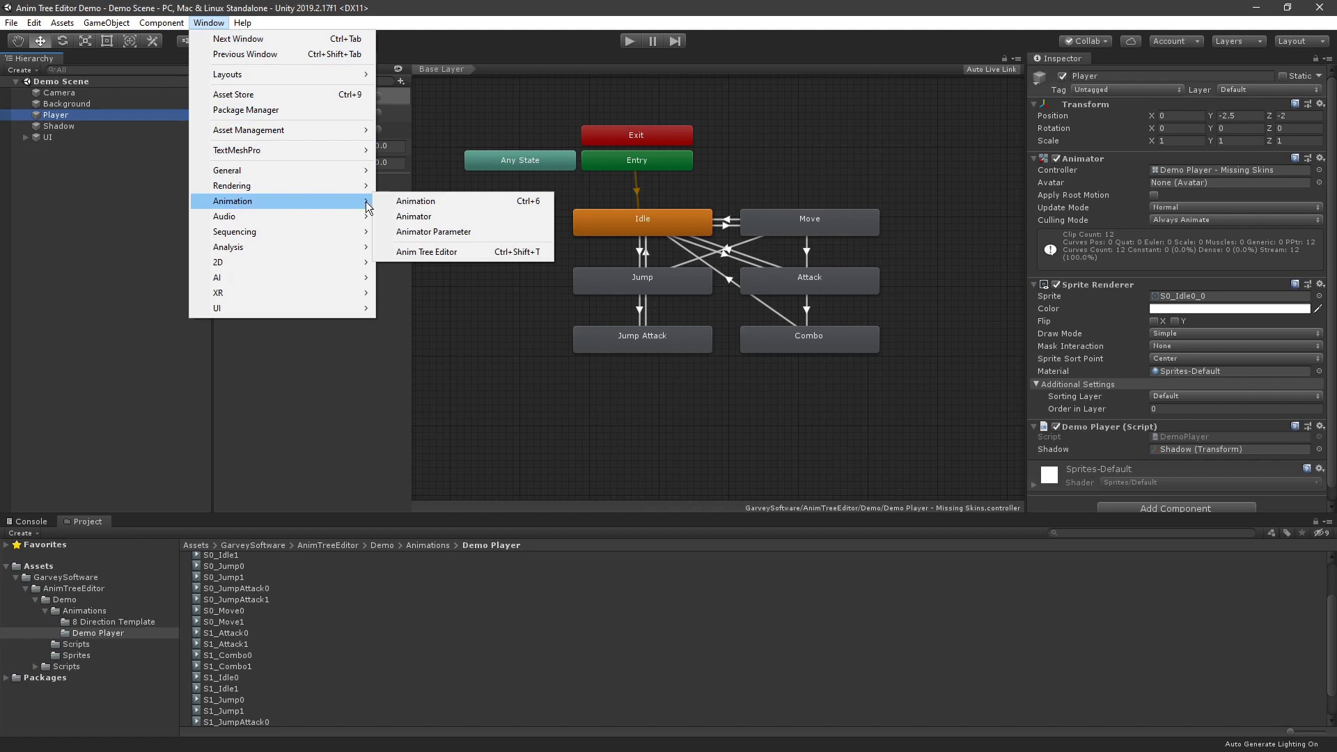
Step: Open the Anim Tree Editor docked alongside the Hierarchy and view the Attack and Combo states in it
left_click(412, 253)
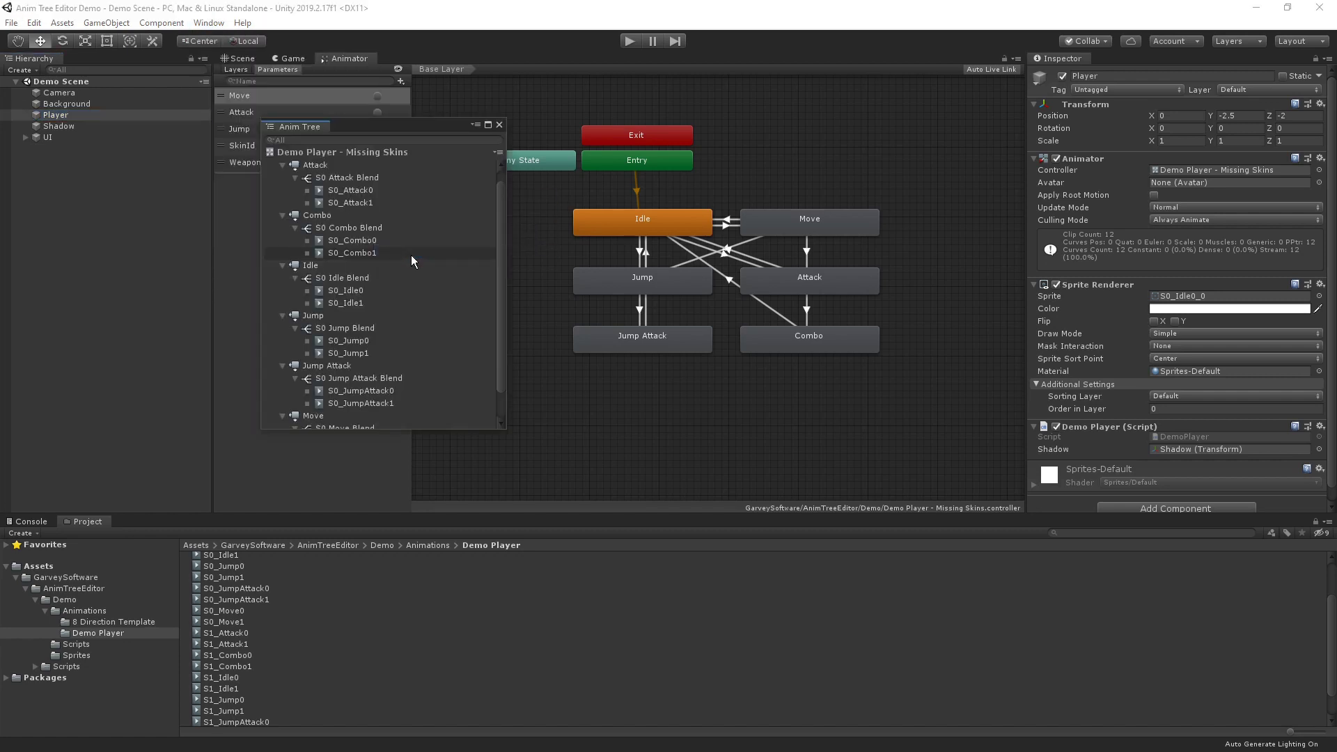
left_click_drag(303, 130, 150, 70)
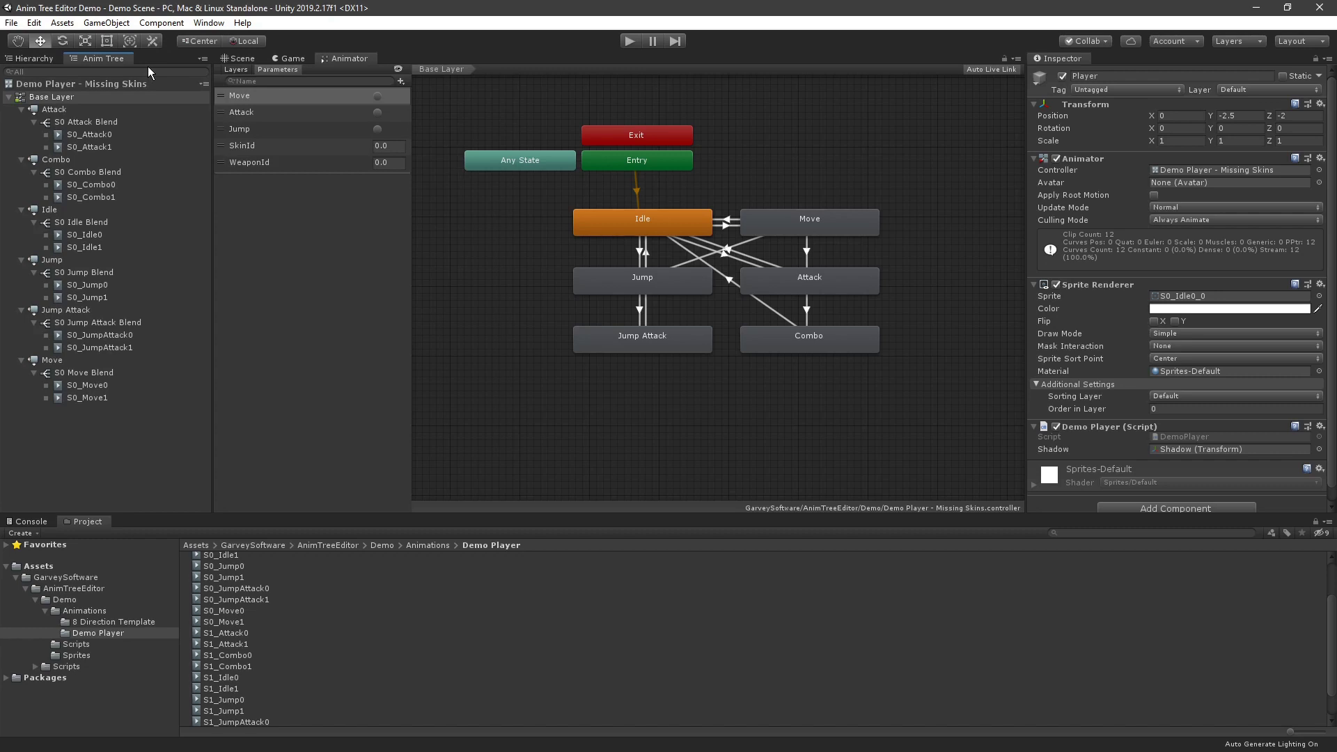
left_click(81, 108)
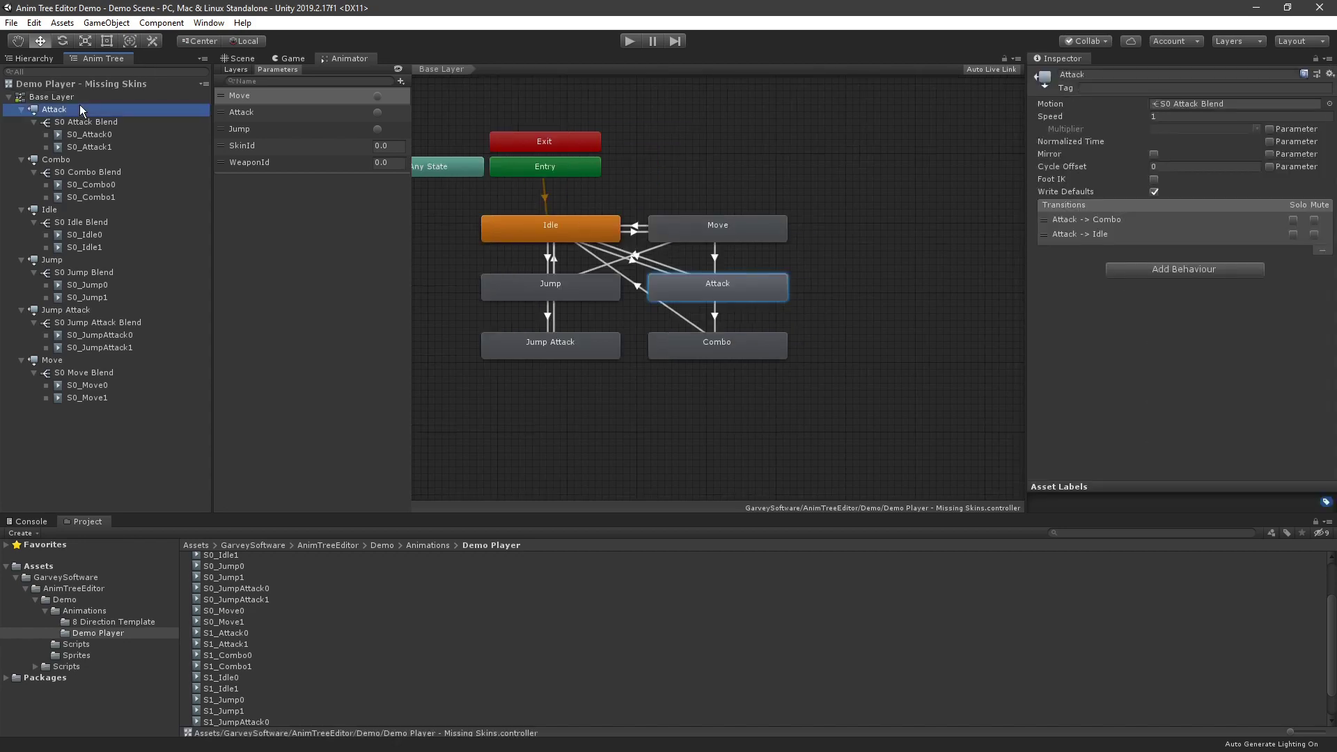
left_click(97, 162)
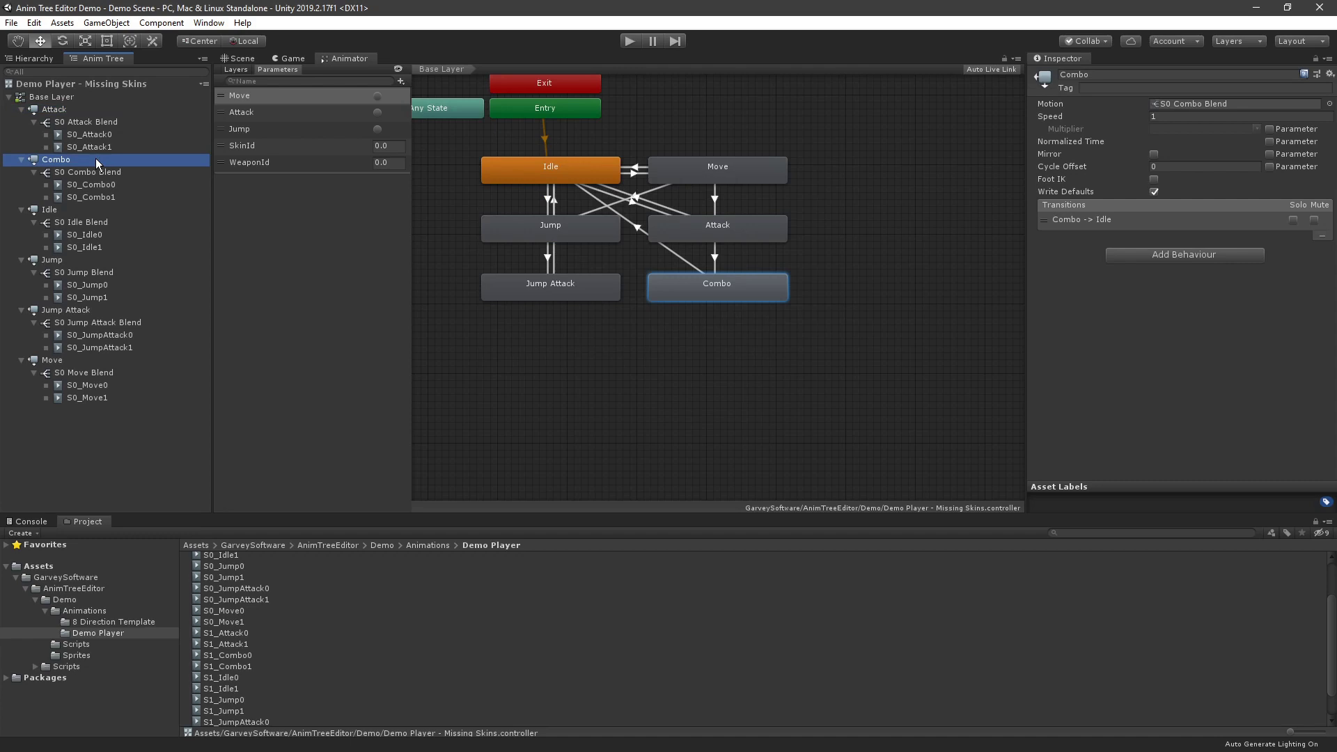
Step: Duplicate the S0 Attack Blend tree and rename the copy S1 Attack Blend
left_click(91, 122)
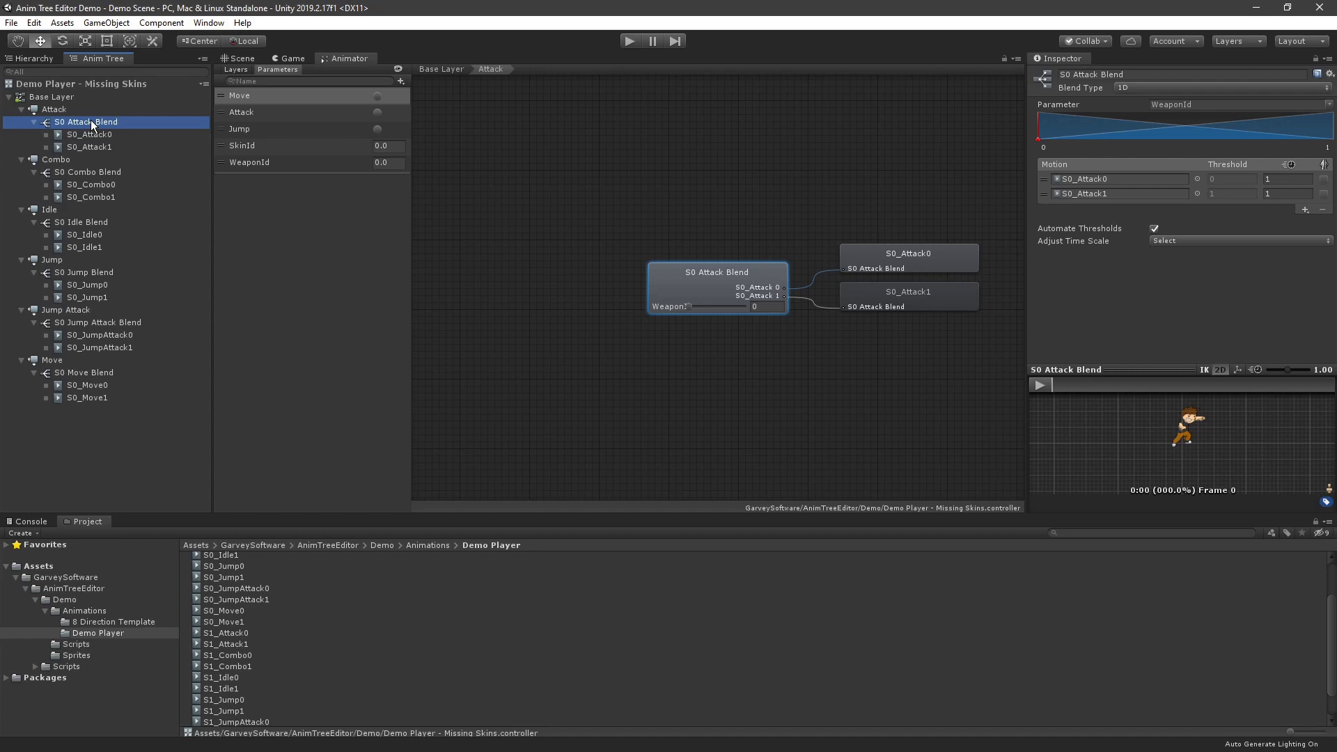
right_click(90, 120)
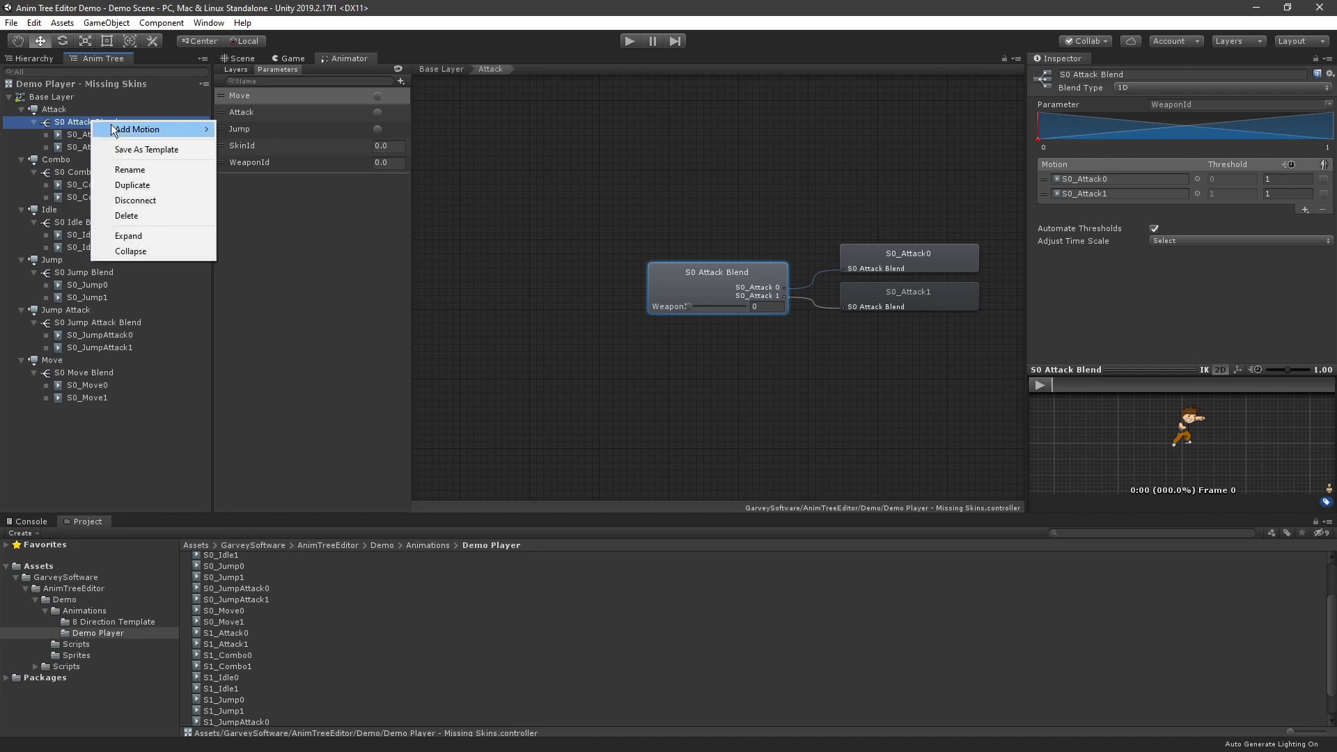
left_click(142, 184)
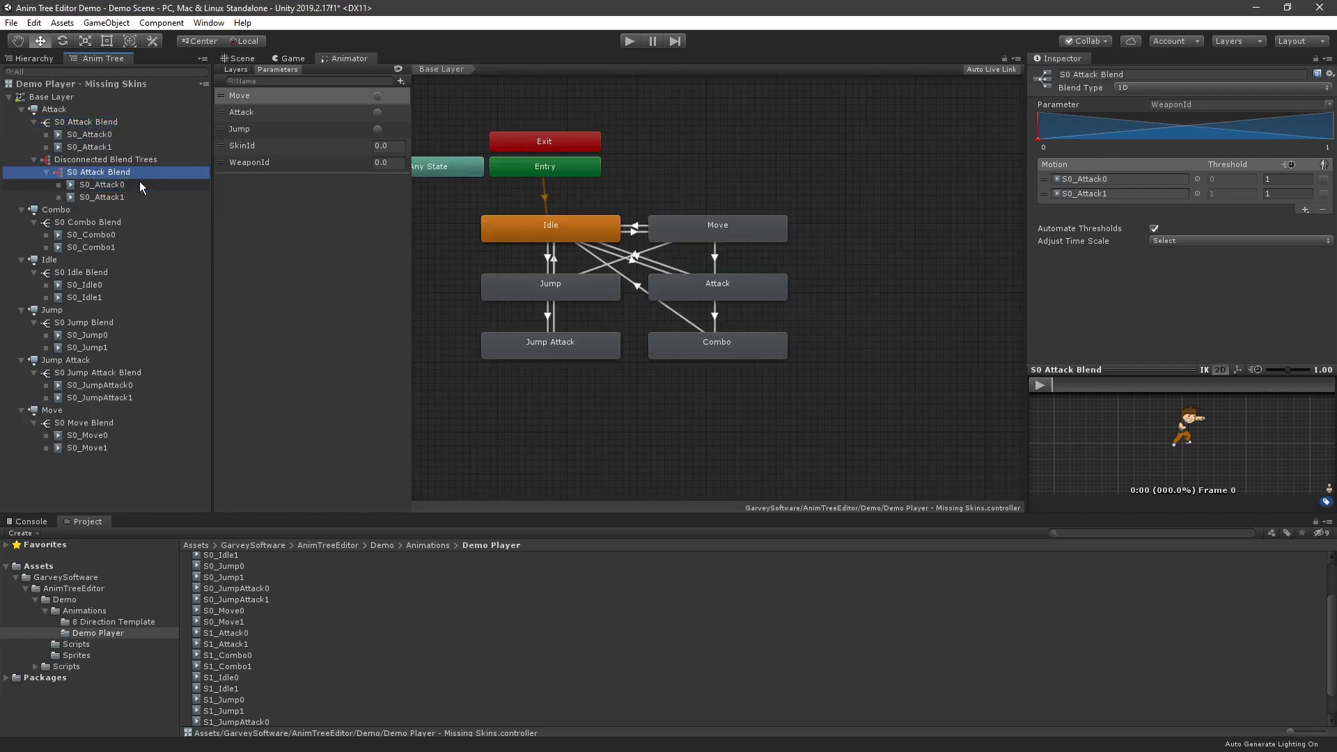
right_click(100, 174)
left_click(134, 220)
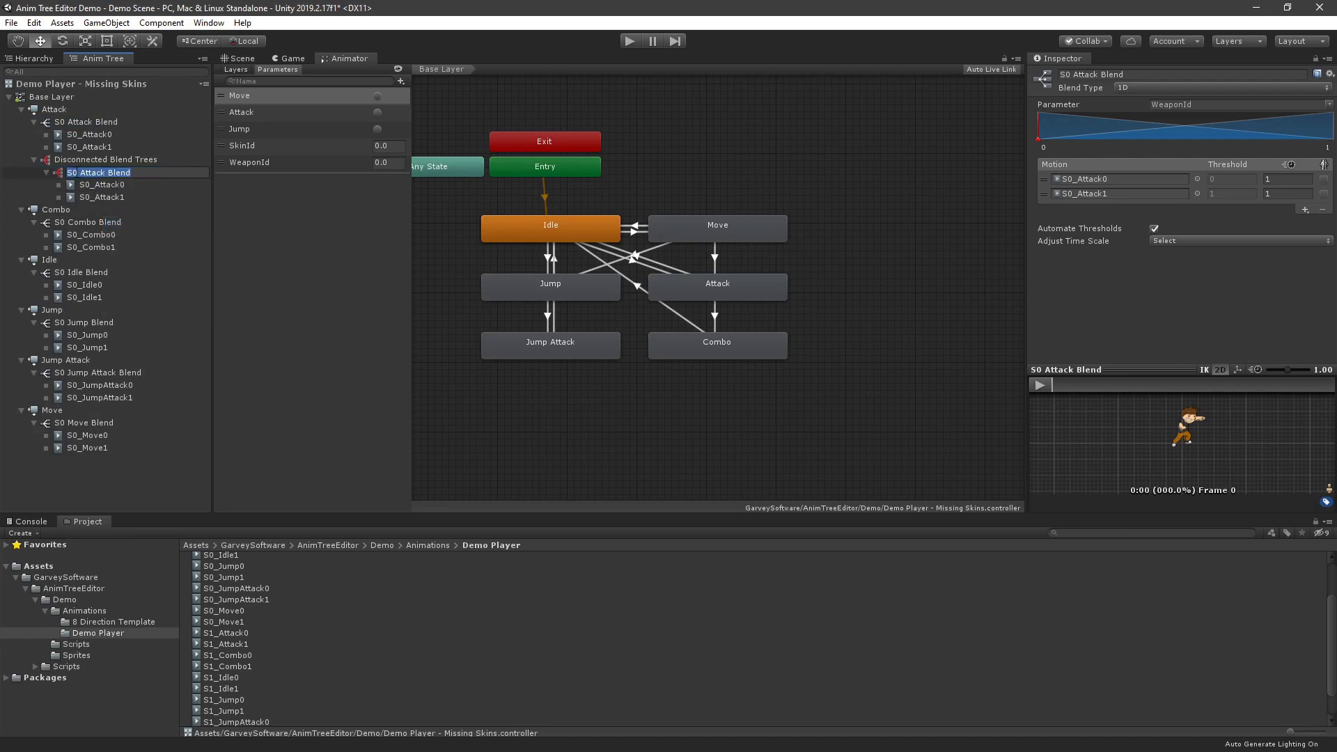
left_click(124, 172)
key("BackSpace")
type("1")
key("Return")
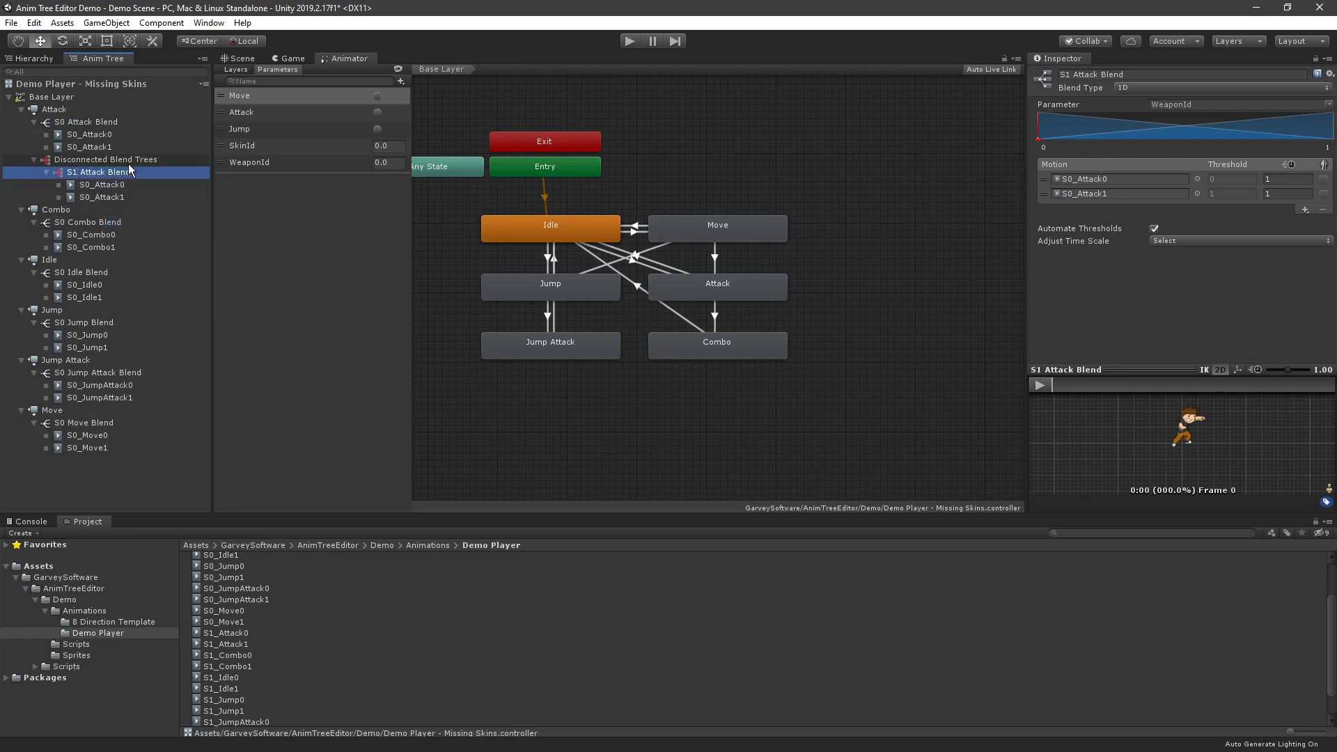
Step: Give the Attack state a new blend tree, disconnecting its existing one, and nest the S0 and S1 Attack Blends under it
right_click(73, 110)
mouse_move(167, 124)
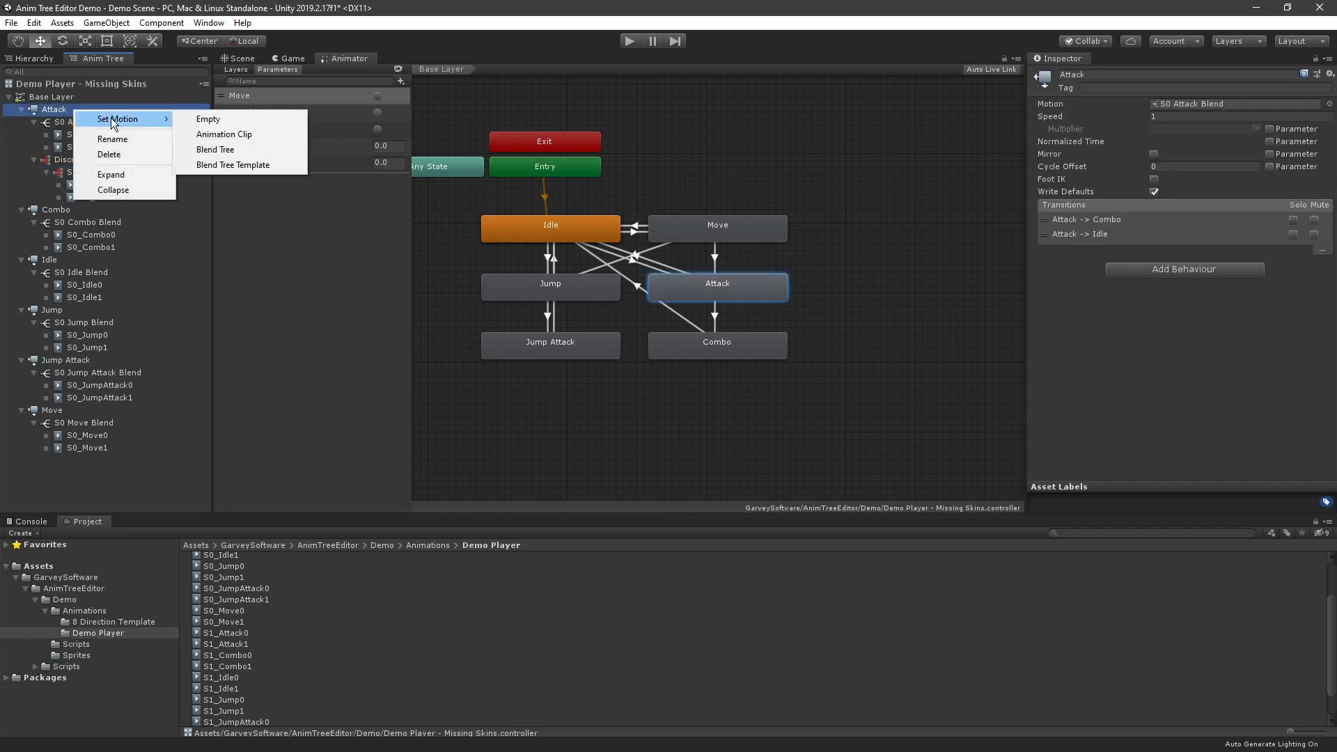
left_click(225, 157)
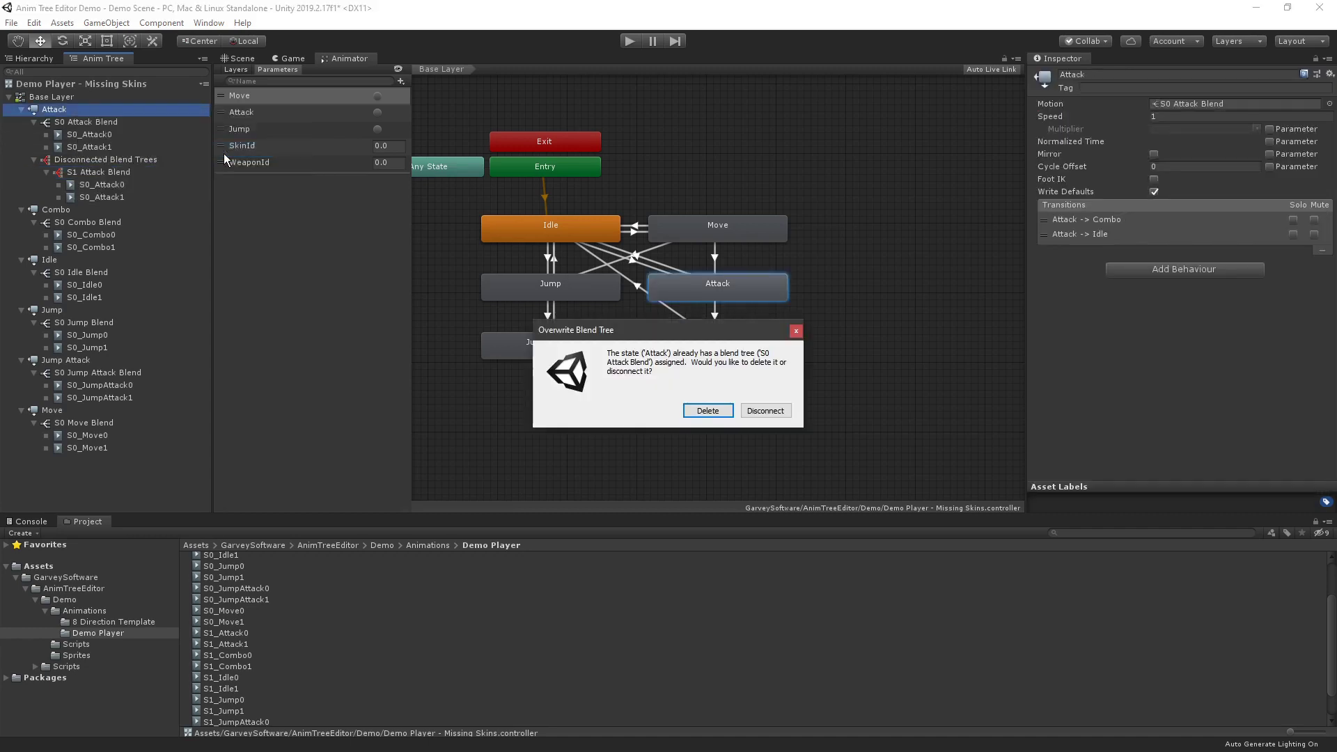
left_click(765, 411)
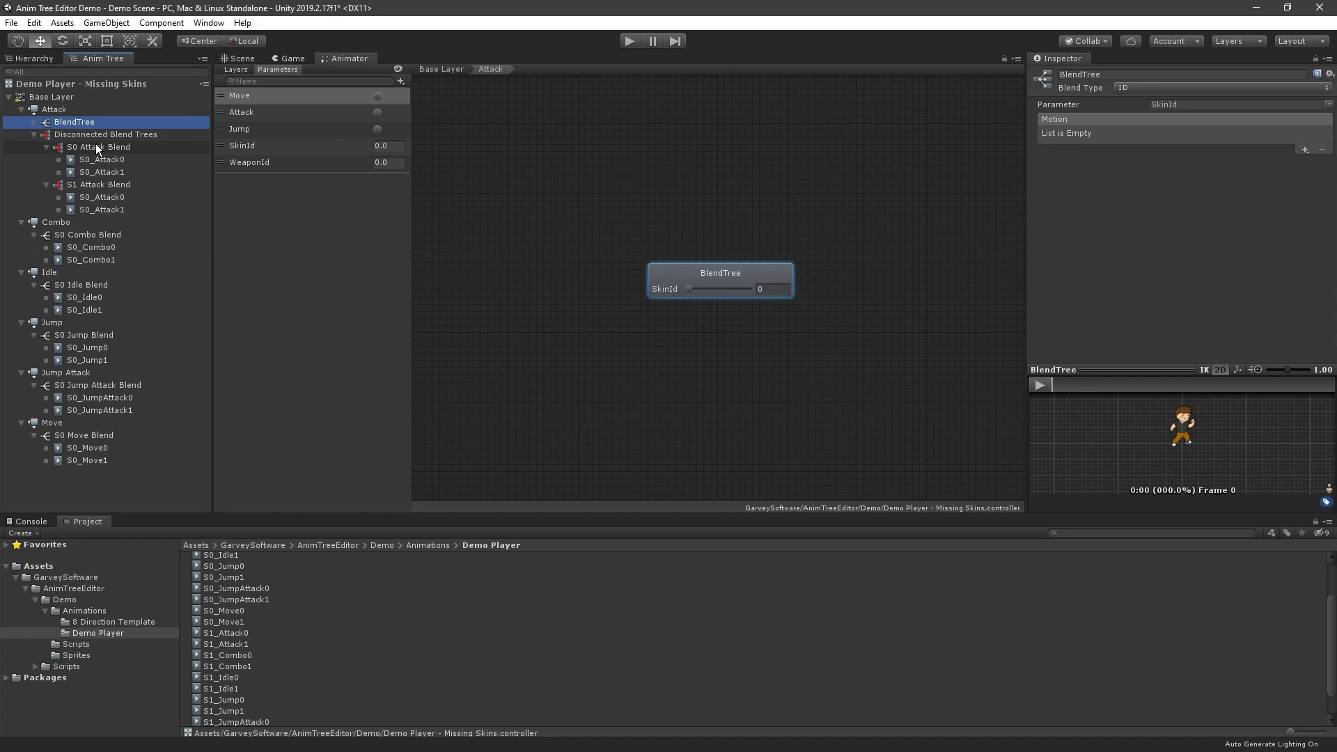
left_click_drag(95, 144, 69, 123)
left_click_drag(95, 182, 75, 125)
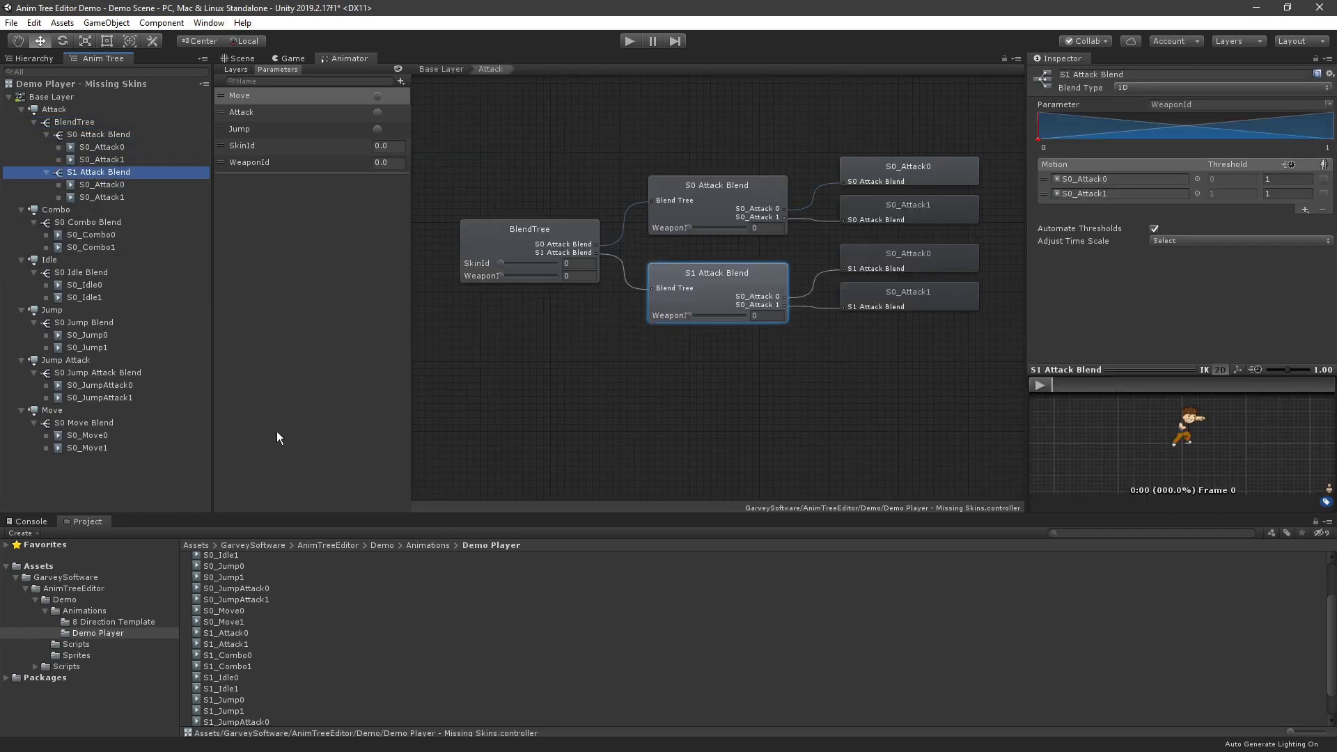
Step: Replace the two clips in the S1 Attack Blend with the S1_Attack0 and S1_Attack1 animations
left_click(288, 632)
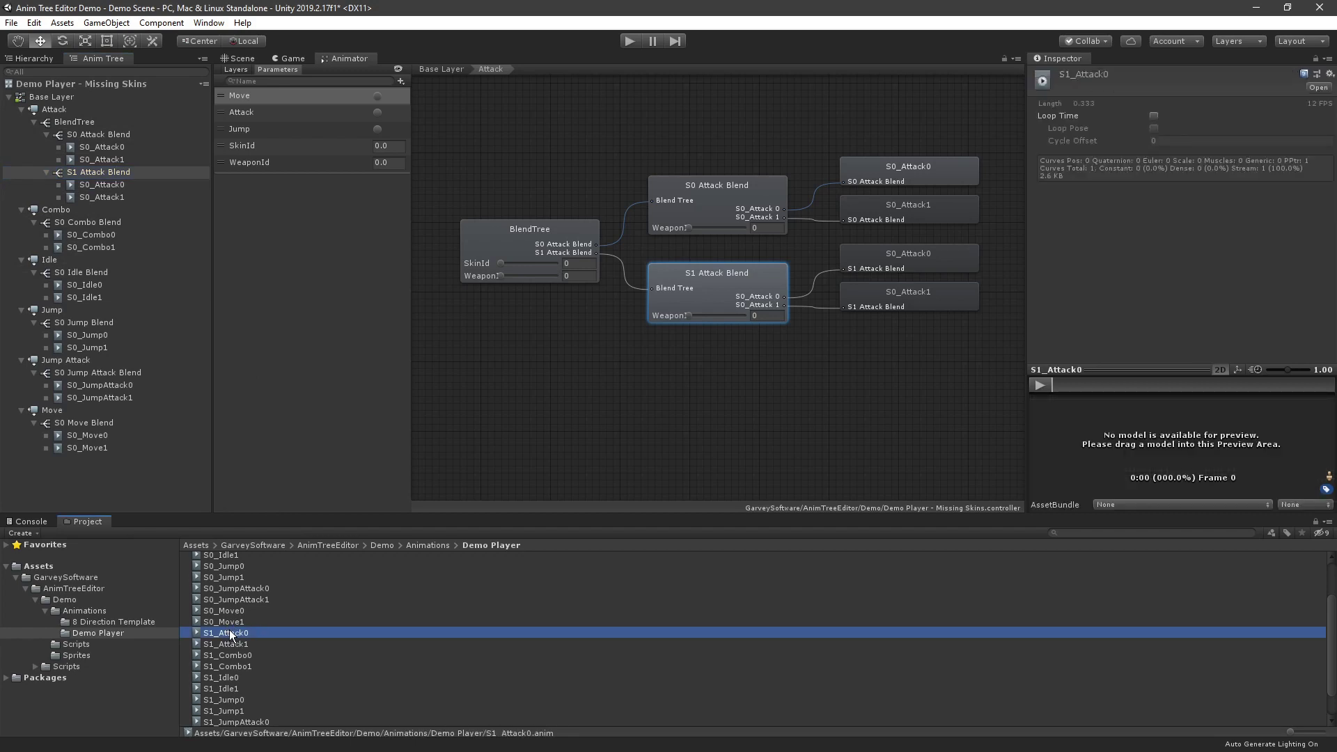
left_click_drag(228, 630, 106, 186)
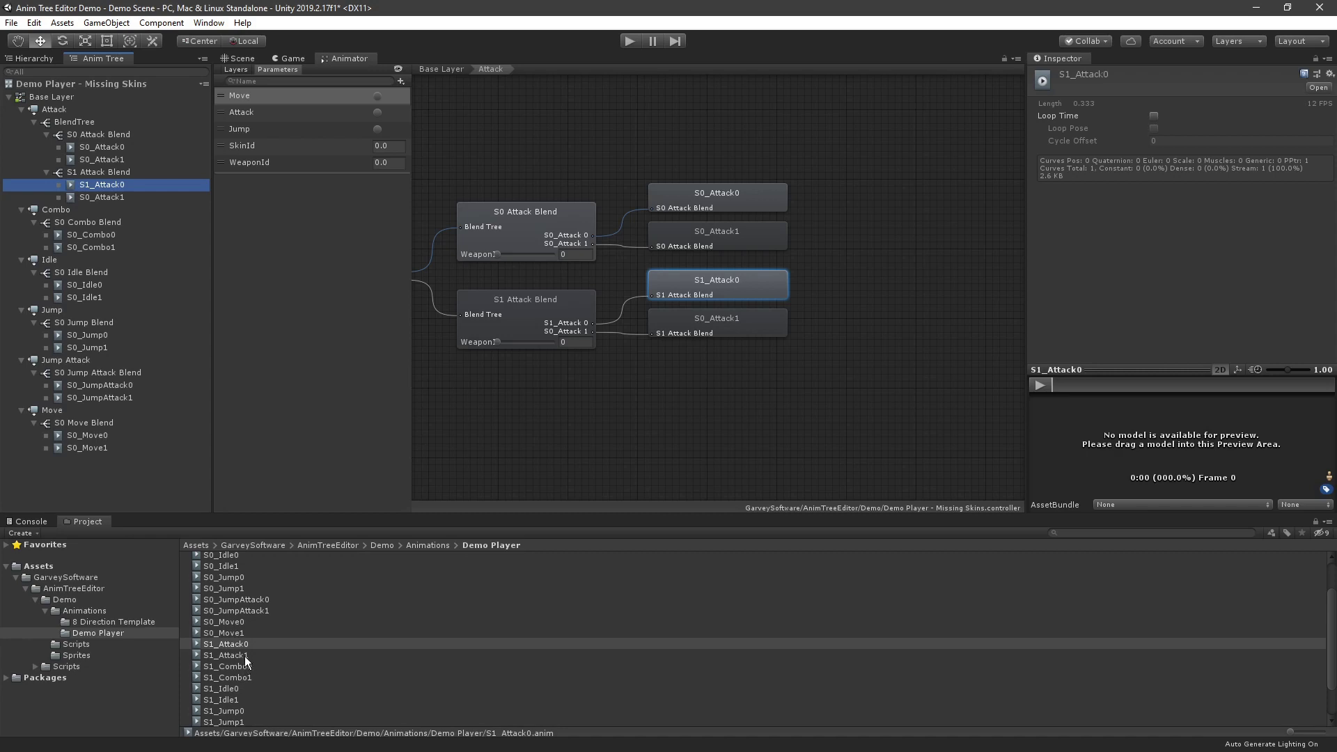
left_click_drag(245, 656, 94, 197)
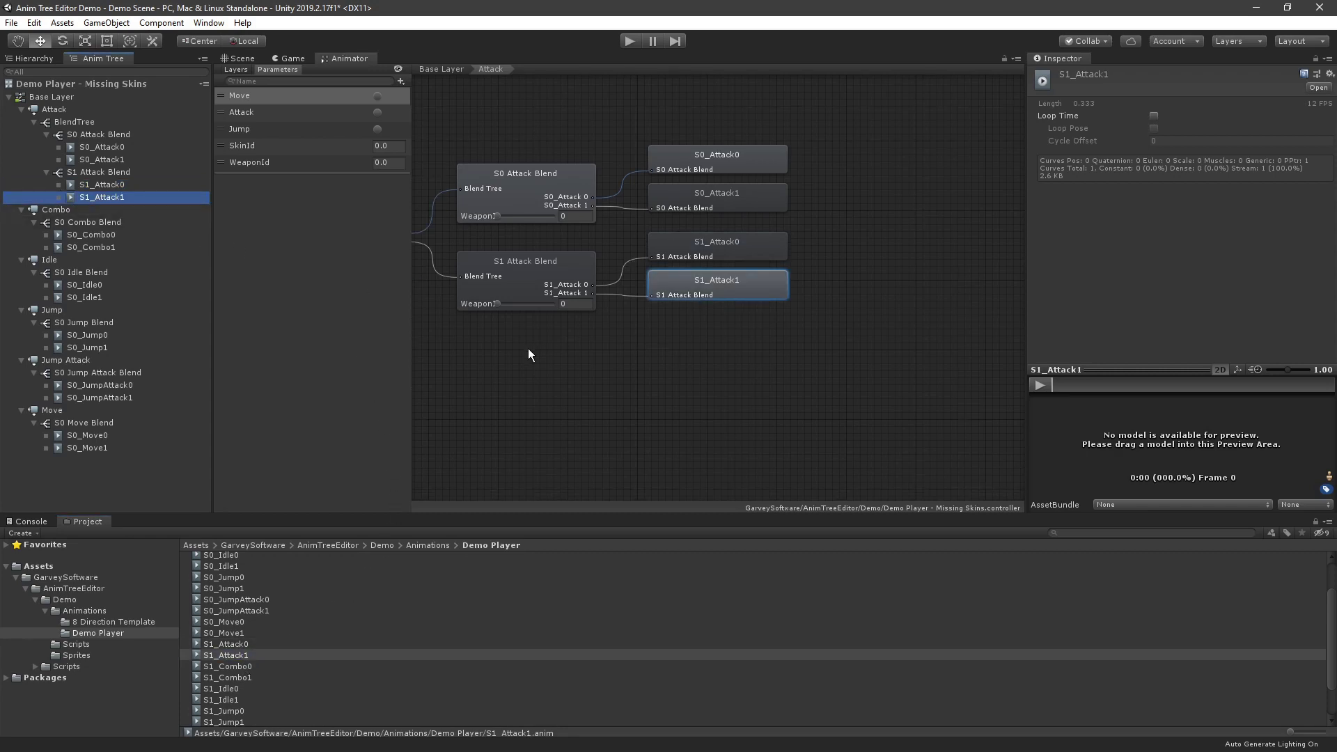
Step: Preview the Attack state's parent blend tree animation while varying its SkinId value
left_click(528, 349)
left_click(543, 245)
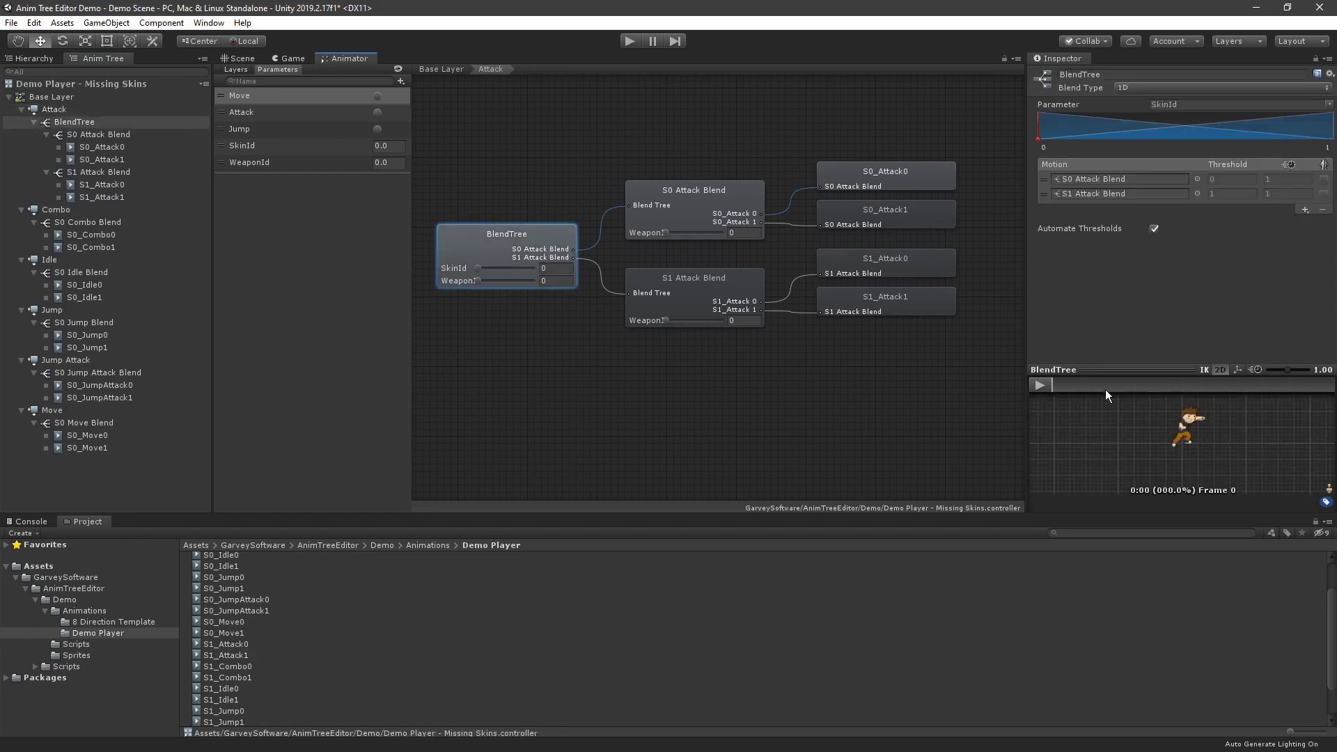
scroll(1072, 403, "up", 2)
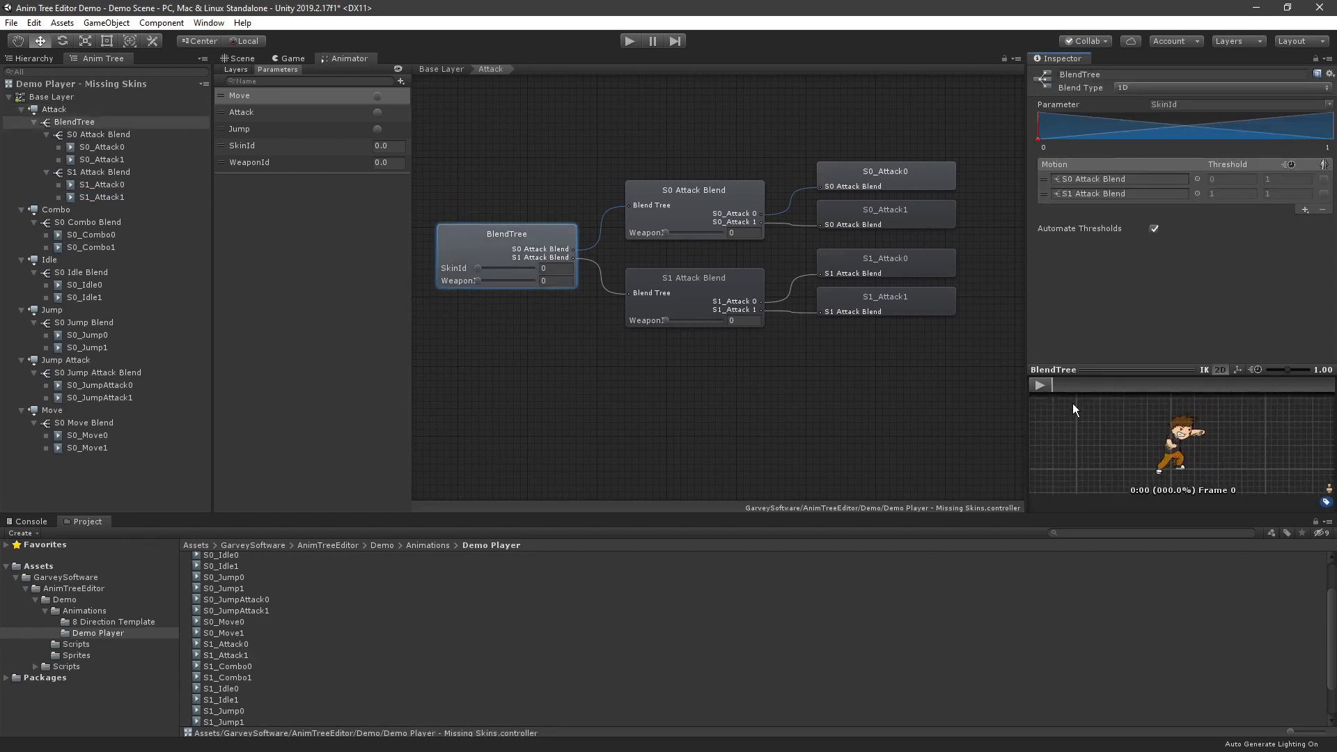
left_click(1050, 388)
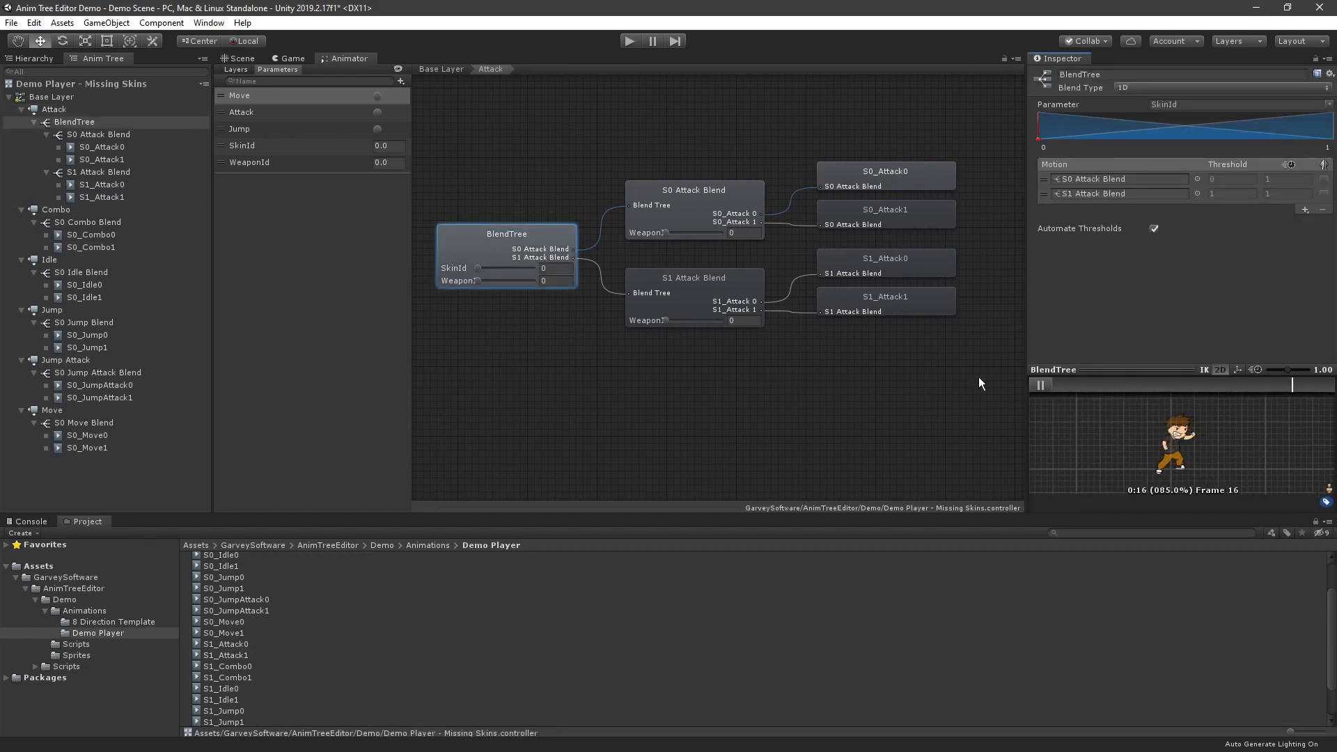
mouse_move(475, 270)
left_mouse_down()
mouse_move(554, 258)
mouse_move(450, 262)
left_mouse_up()
left_click(1040, 385)
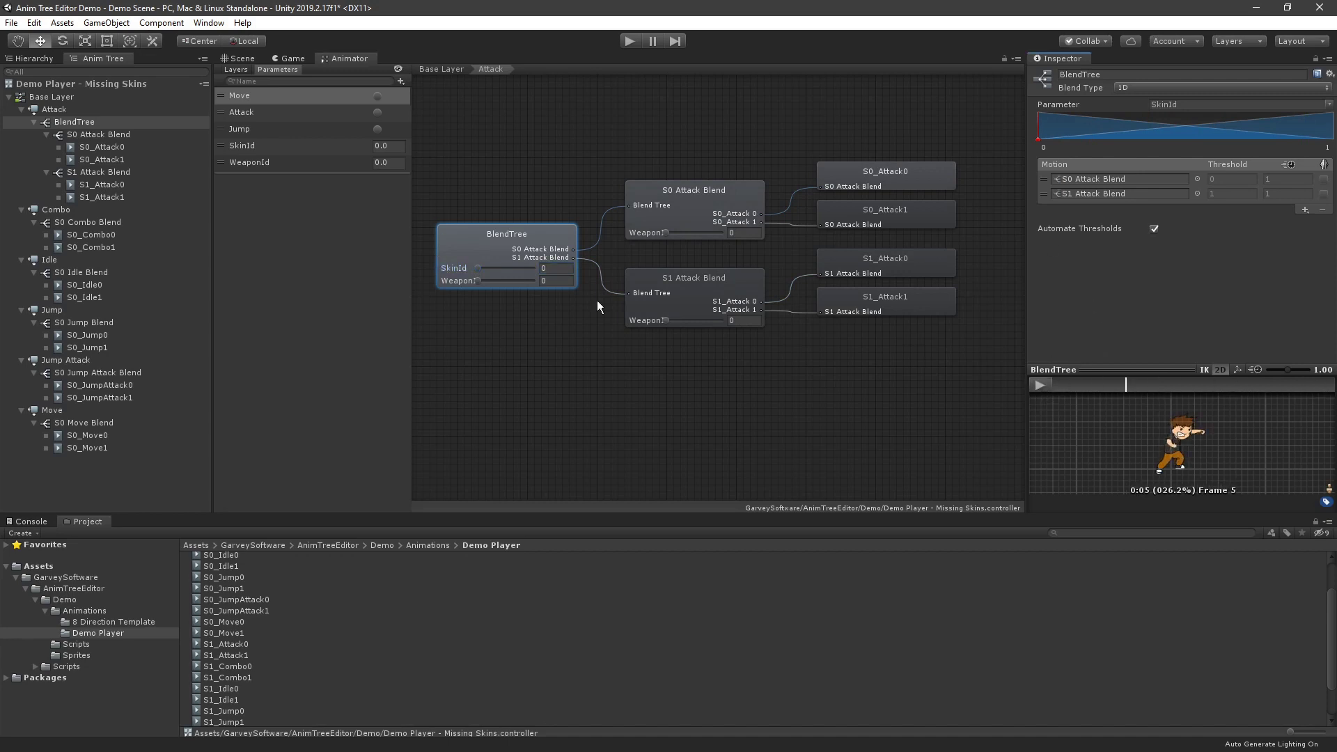
Step: Duplicate the S0 Combo, Idle, Jump, Jump Attack and Move blend trees within their states
left_click(108, 209)
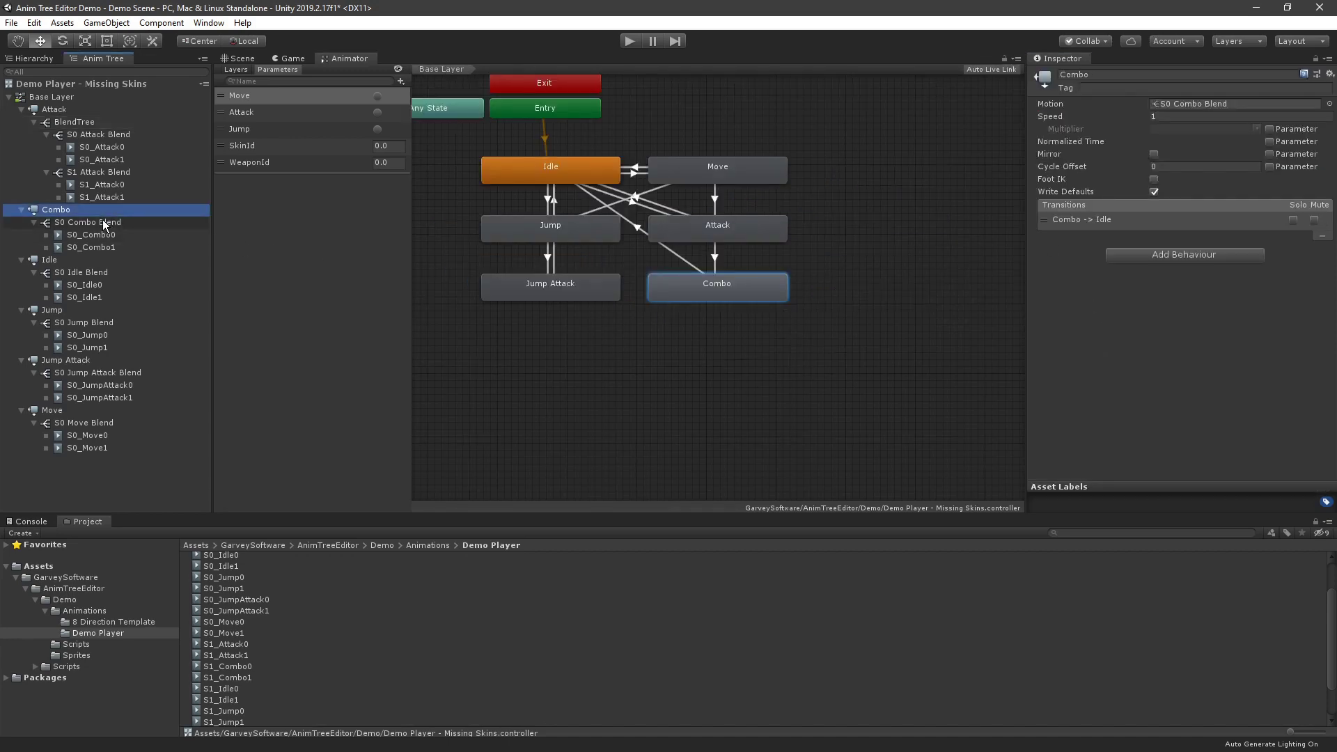
left_click(102, 219)
left_click(67, 324)
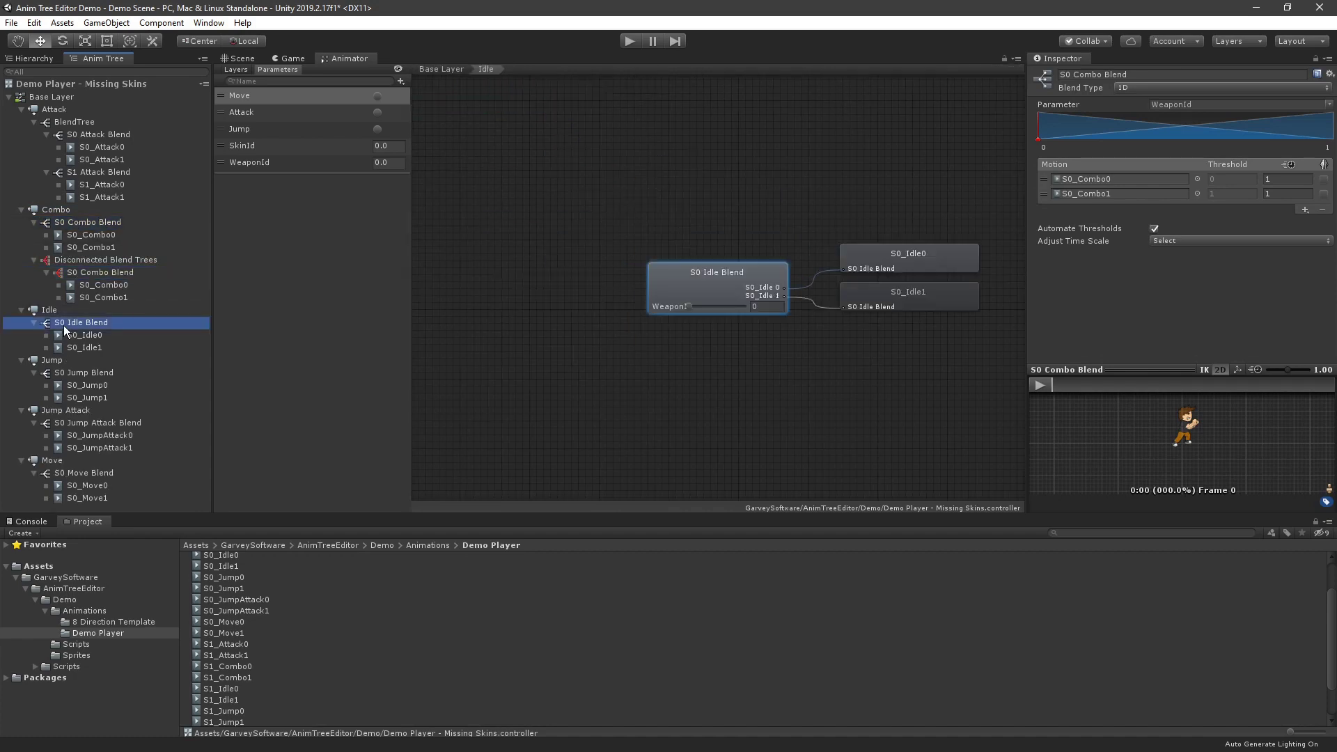
left_click(76, 382)
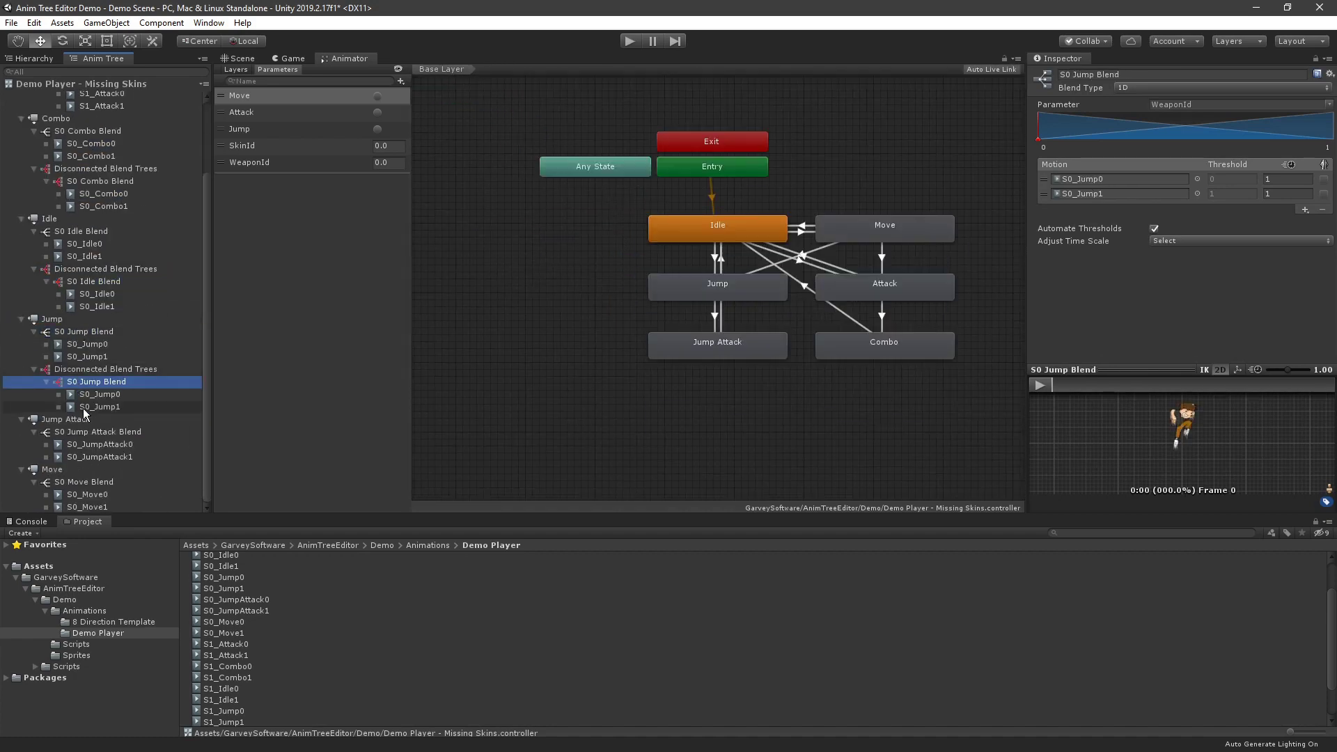
left_click(82, 431)
left_click(76, 481)
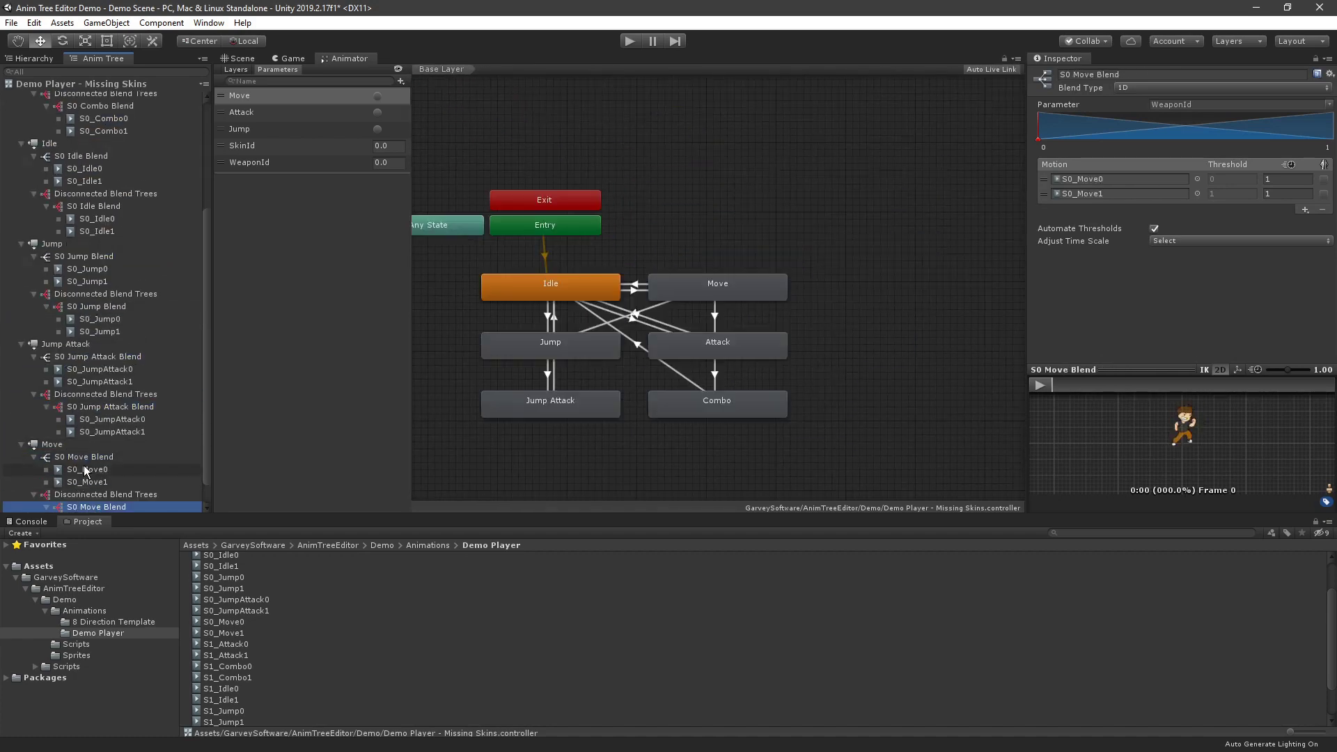
Step: Rename the duplicated trees S1 Combo Blend, S1 Idle Blend, S1 Jump Blend, S1 Jump Attack Blend and S1 Move Blend
left_click(82, 273)
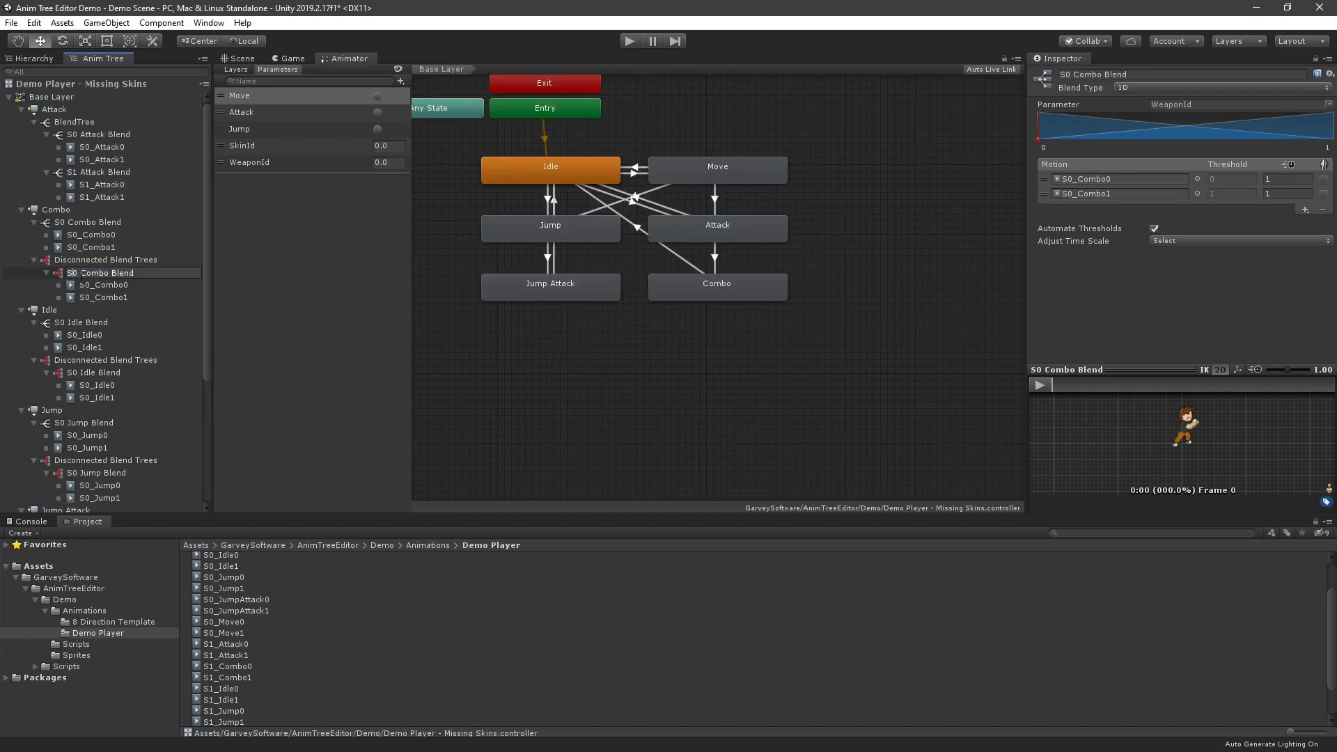
left_click(75, 376)
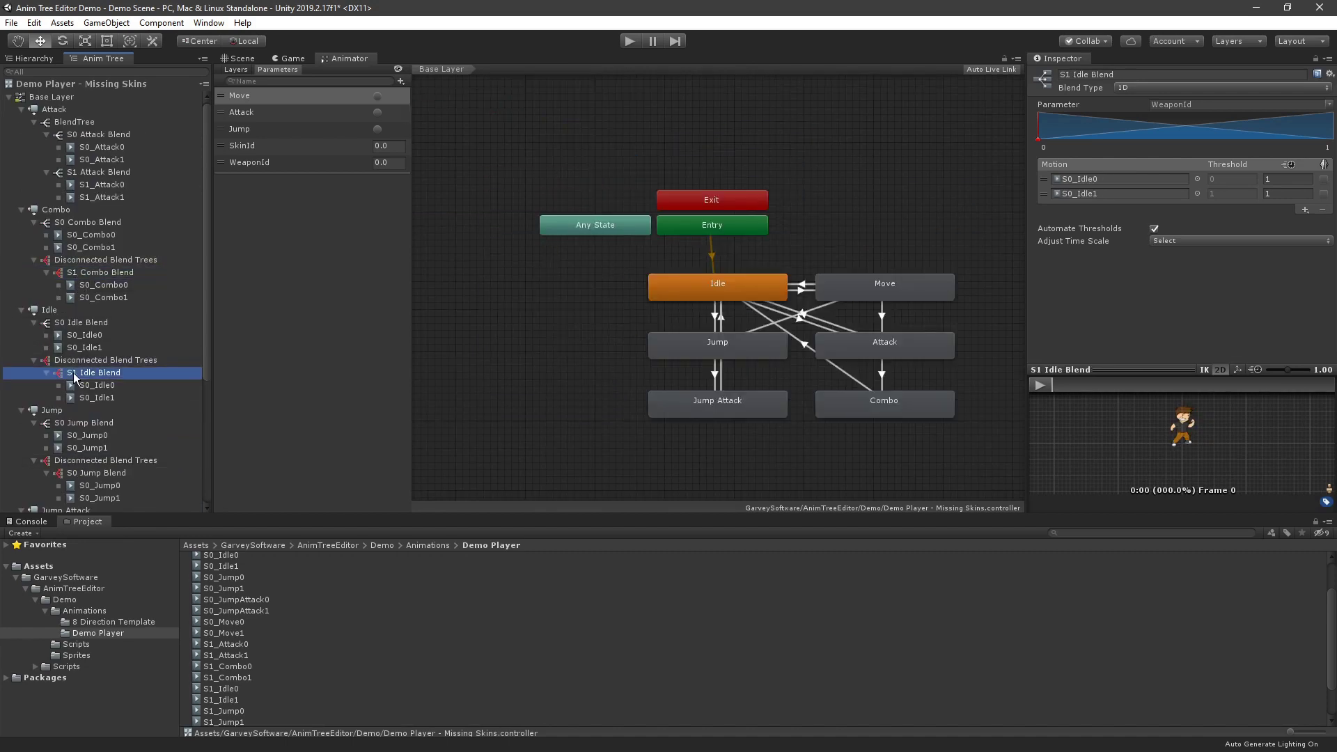
left_click(79, 474)
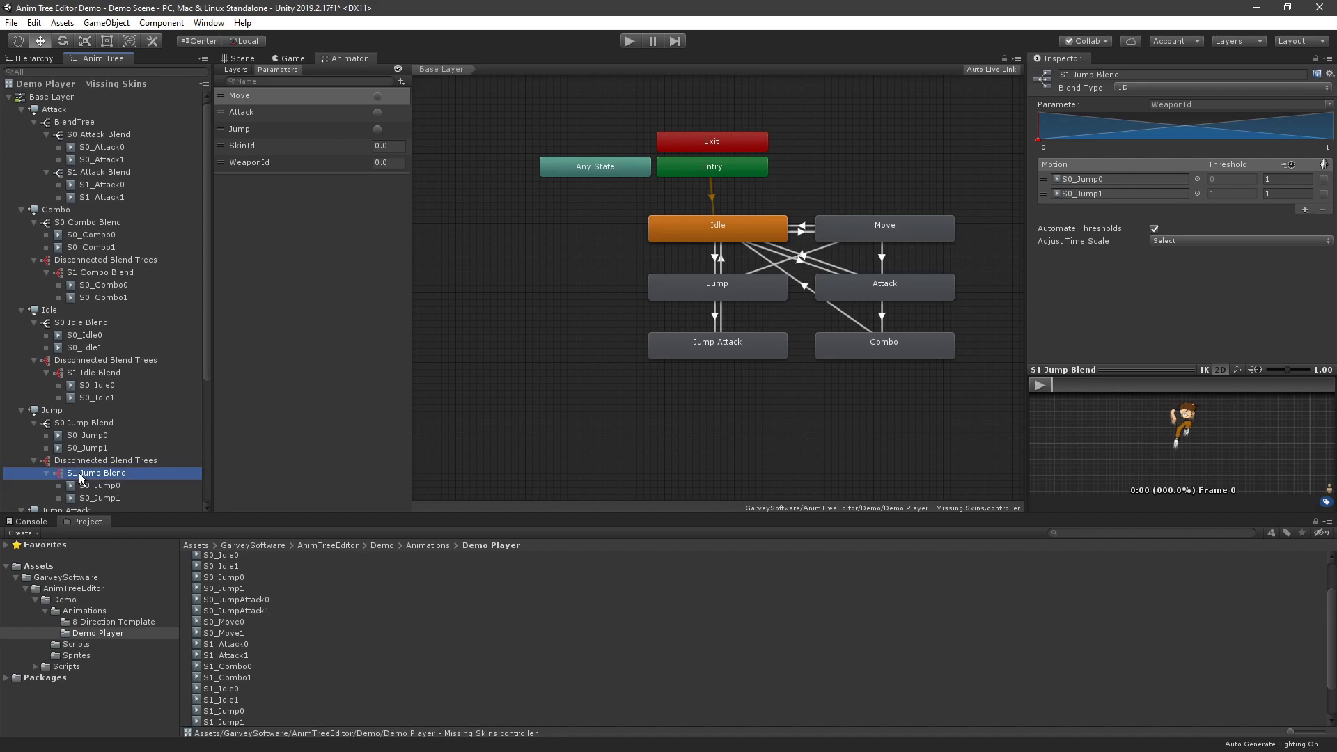
scroll(80, 477, "down", 4)
left_click(77, 407)
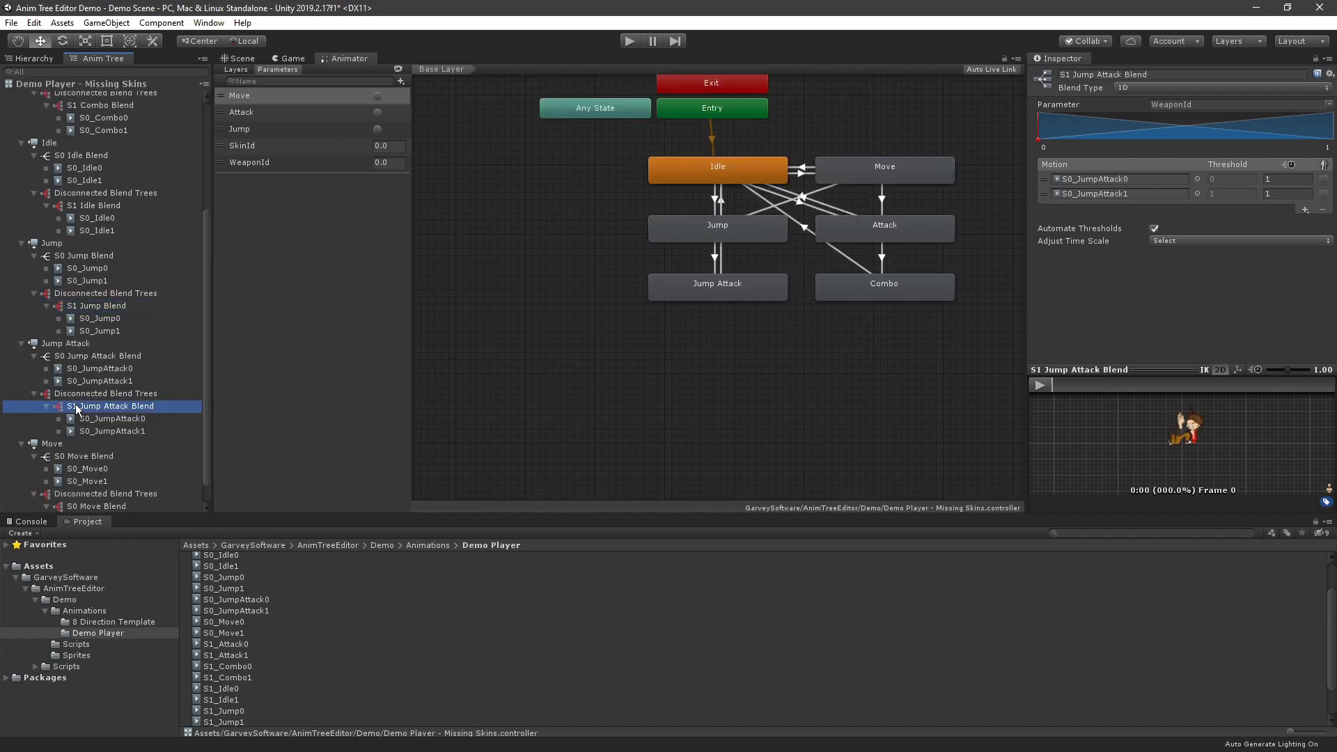
scroll(78, 418, "down", 1)
left_click(77, 482)
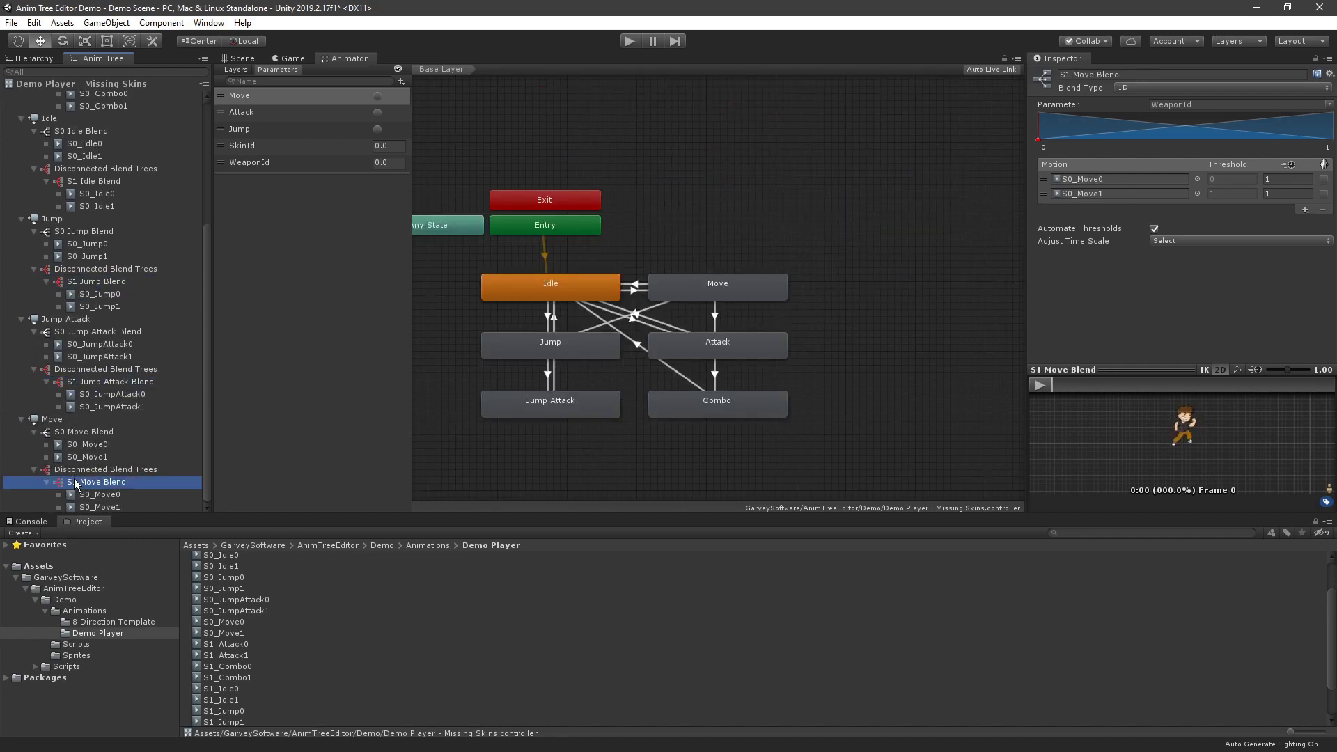
Step: Give the Combo state a new blend tree, disconnecting its existing one, and nest the S0 and S1 Combo Blends under it
scroll(85, 422, "up", 4)
left_click(56, 186)
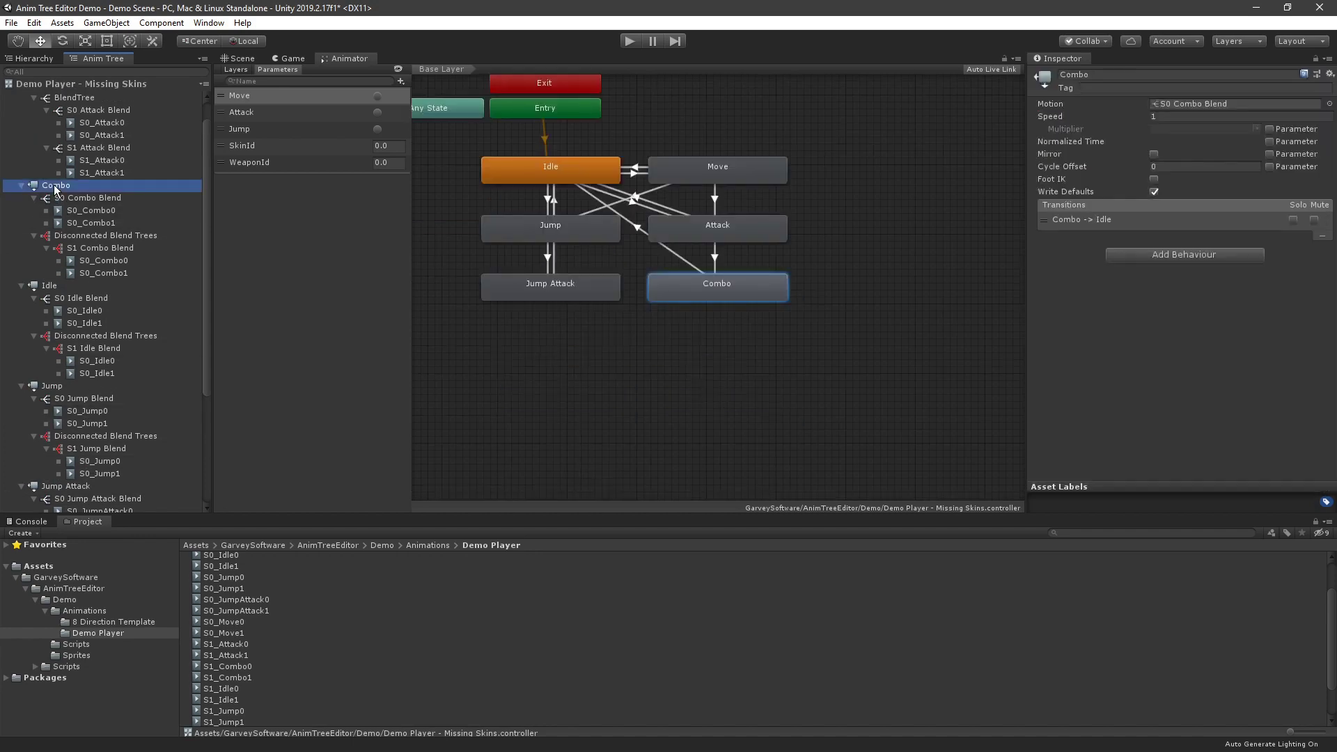
right_click(56, 188)
mouse_move(87, 202)
left_click(233, 226)
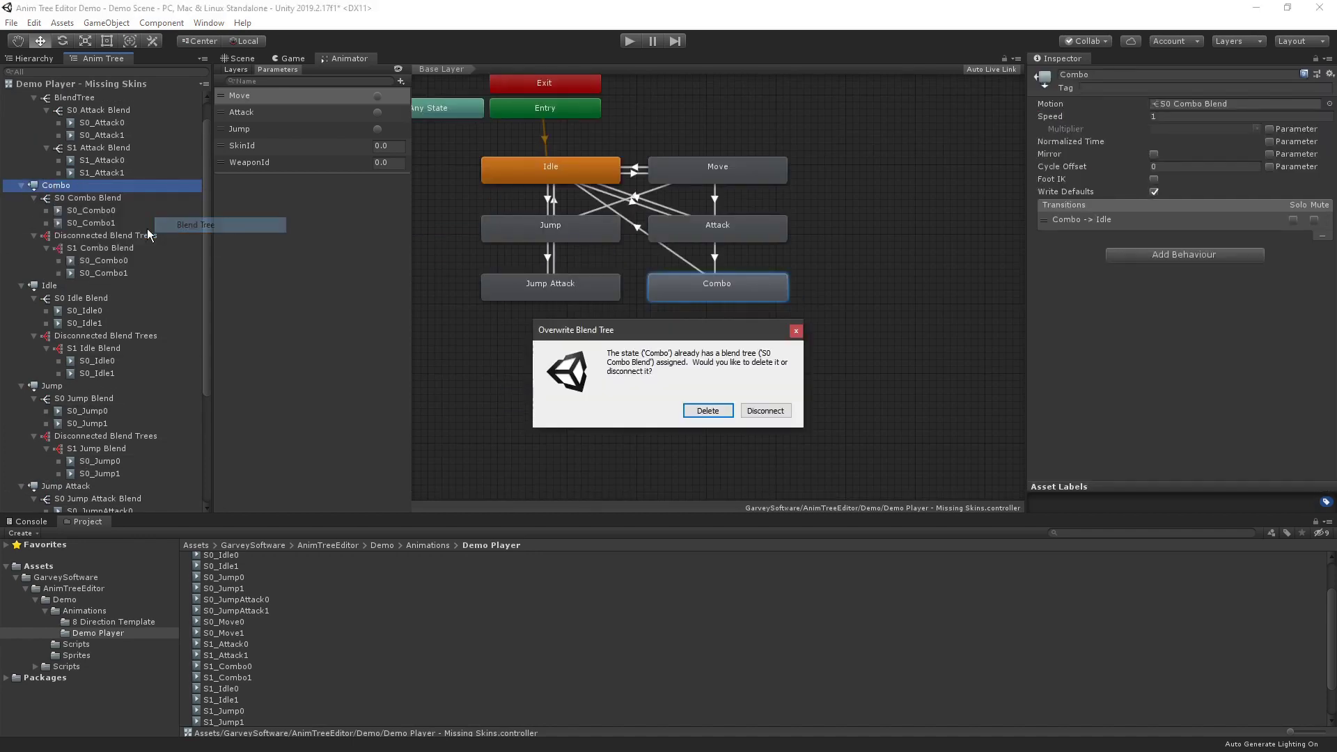
left_click(766, 411)
left_click(99, 221)
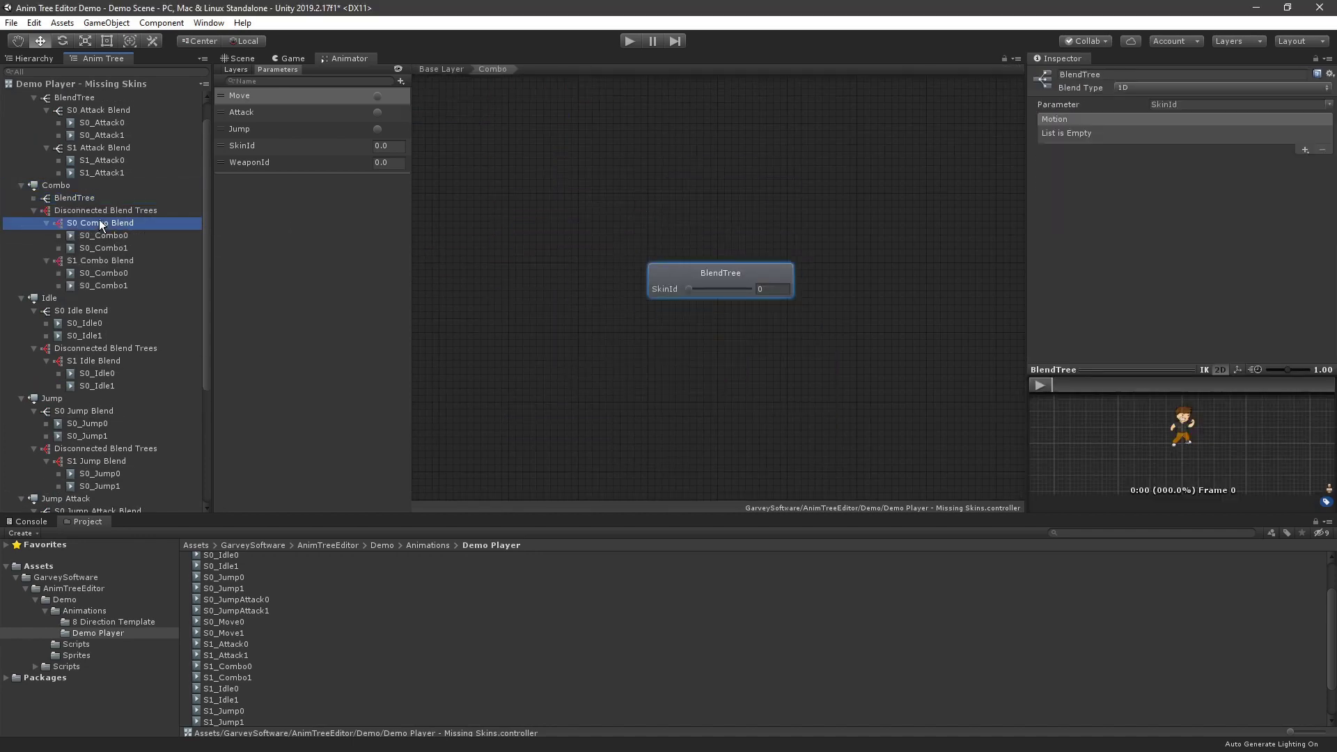
left_click_drag(99, 221, 86, 199)
left_click_drag(90, 261, 87, 199)
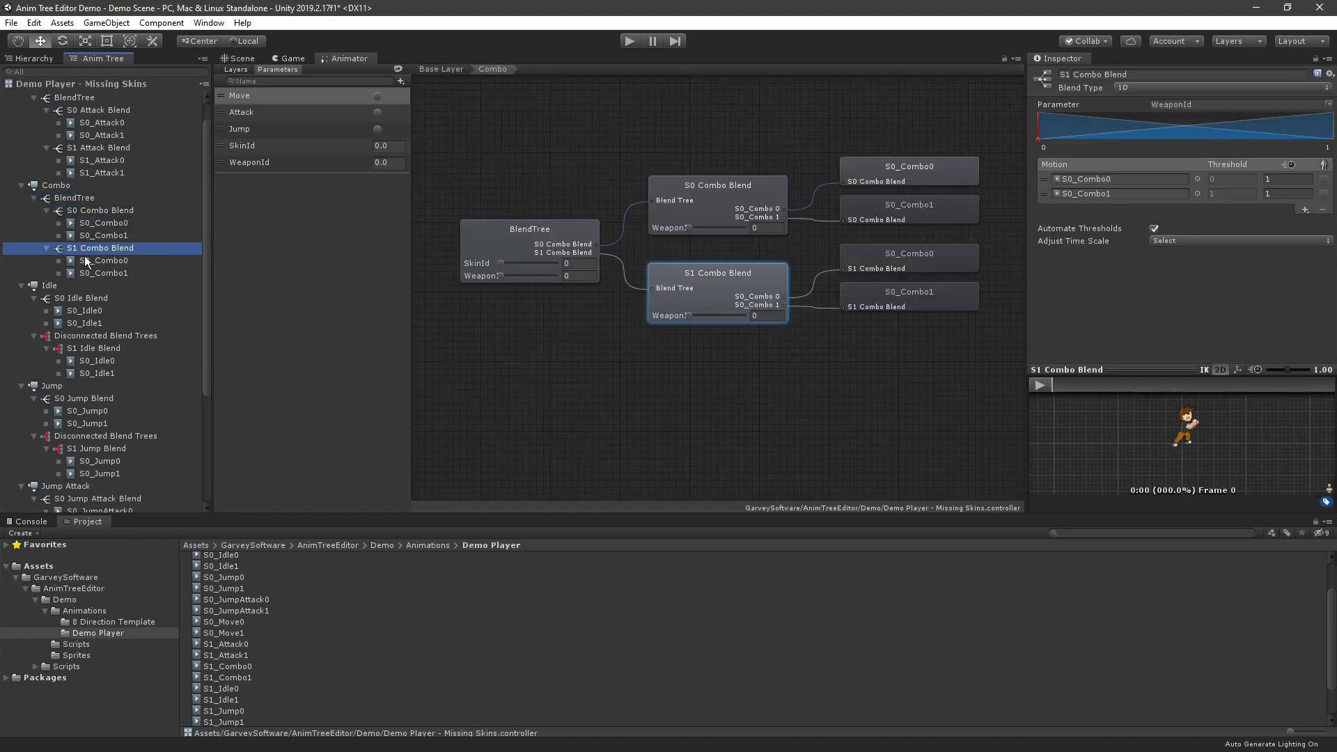
Step: Add a new blend tree as a child motion of the S0 Idle Blend
right_click(83, 296)
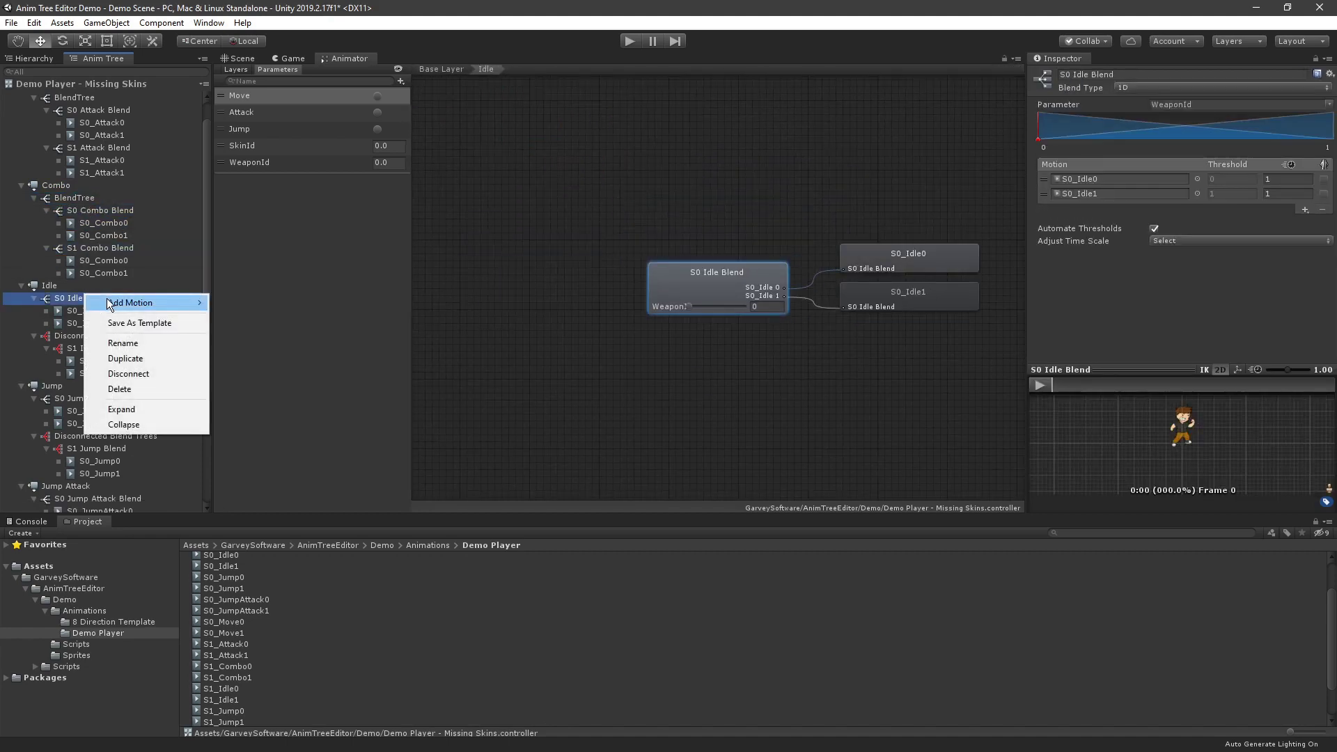
mouse_move(133, 302)
left_click(269, 335)
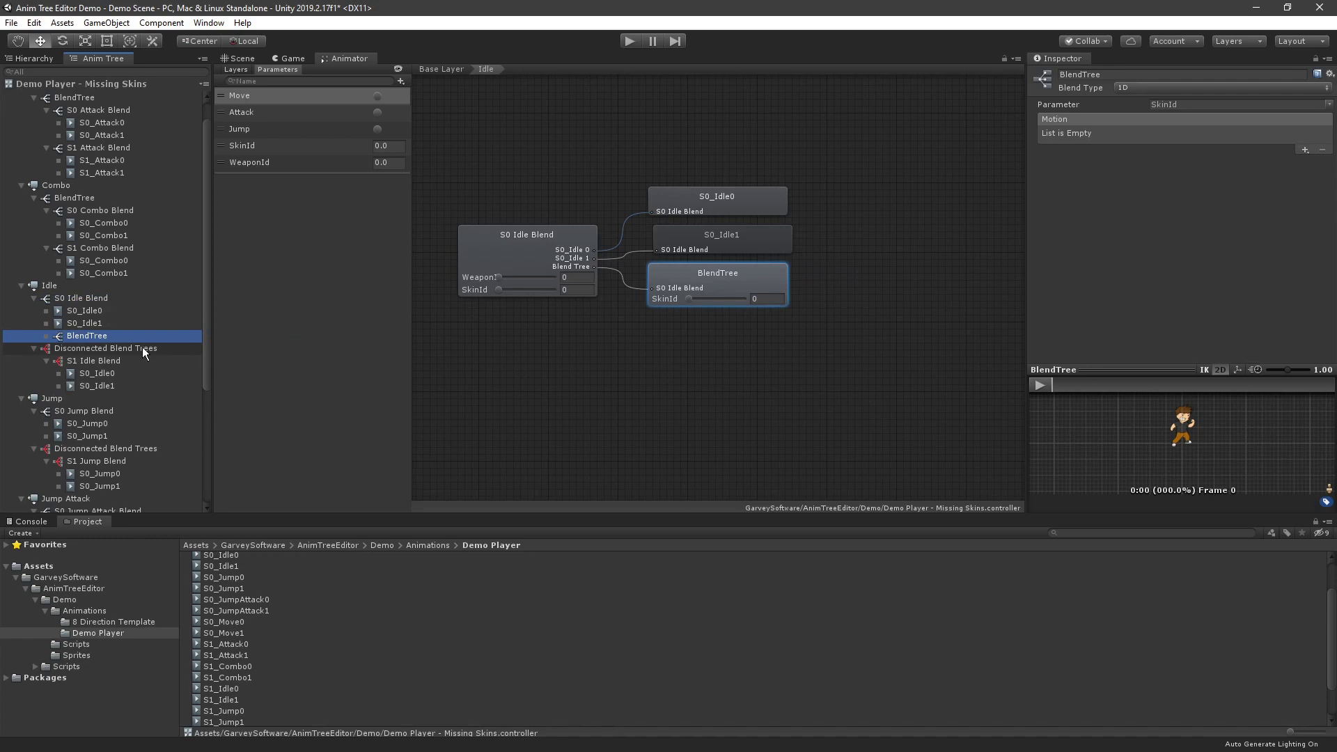
Step: Replace the stray blend tree under S0 Idle Blend with a new one on the Idle state, nesting the disconnected S0 and S1 Idle Blends under it
key("Delete")
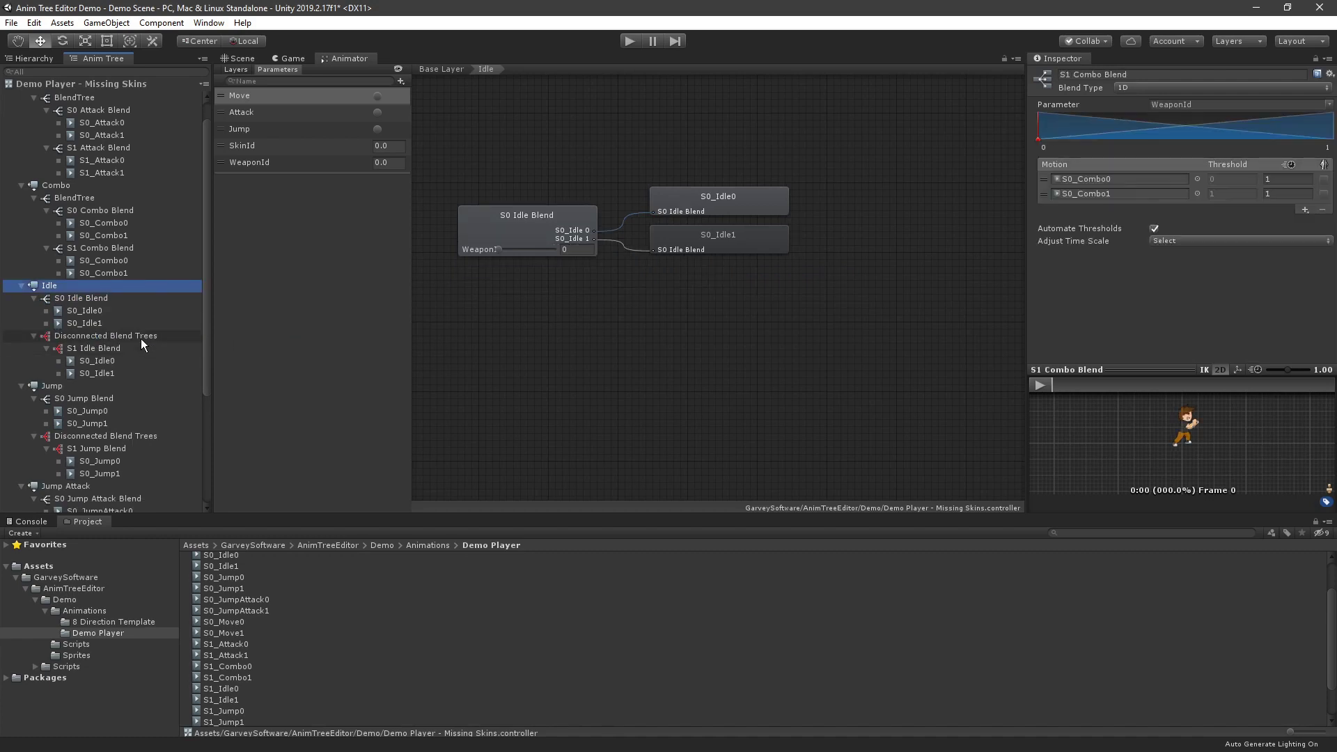
right_click(49, 283)
mouse_move(102, 295)
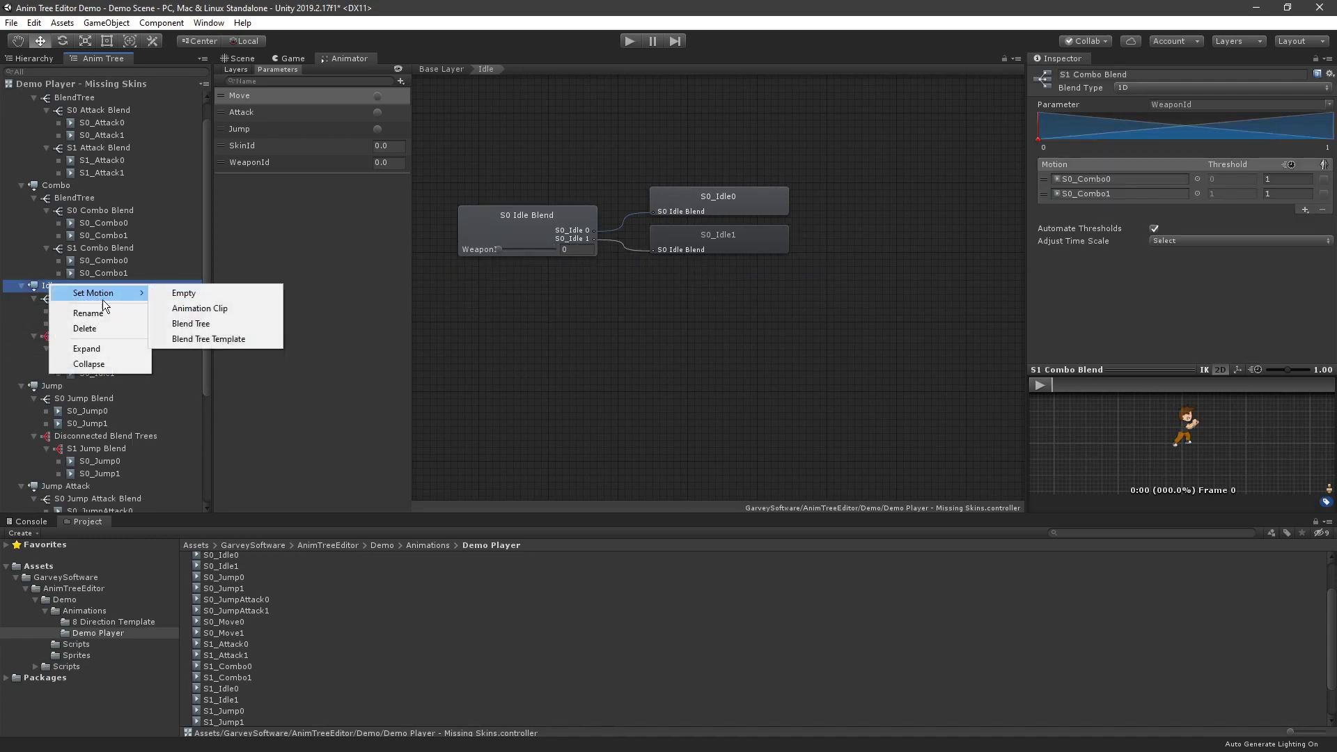
left_click(195, 324)
left_click(708, 411)
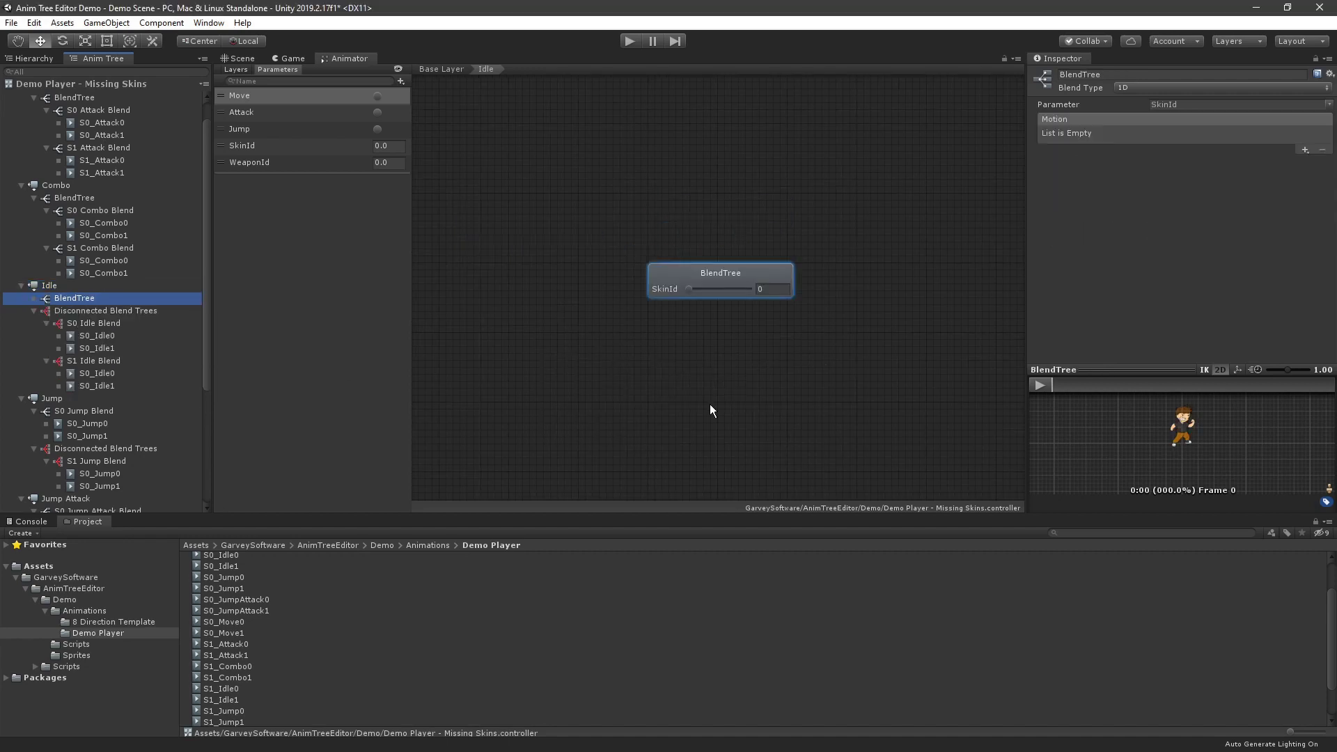
left_click_drag(103, 324, 84, 298)
left_click_drag(95, 362, 85, 298)
Step: Give the Jump state a new blend tree, disconnecting its existing one, and nest the S0 and S1 Jump Blends under it
scroll(85, 298, "down", 3)
right_click(61, 304)
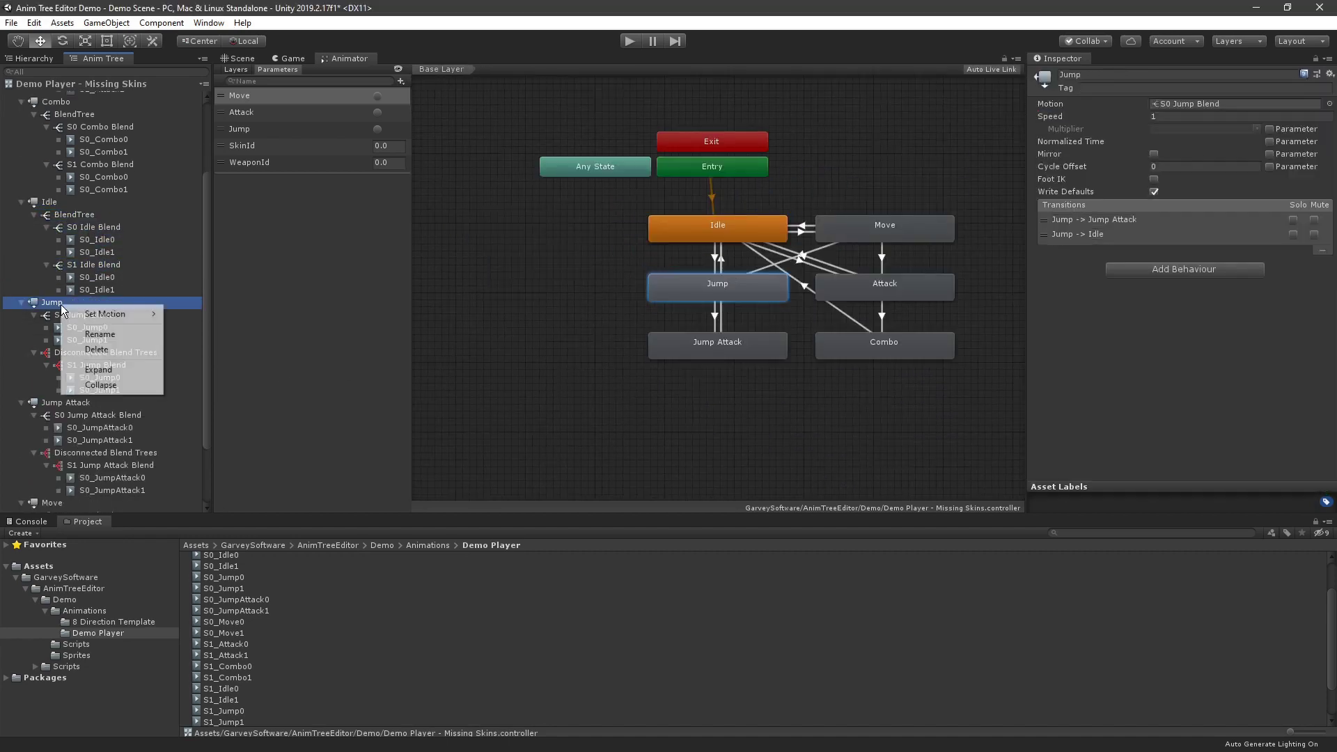
mouse_move(157, 319)
left_click(195, 344)
left_click(763, 411)
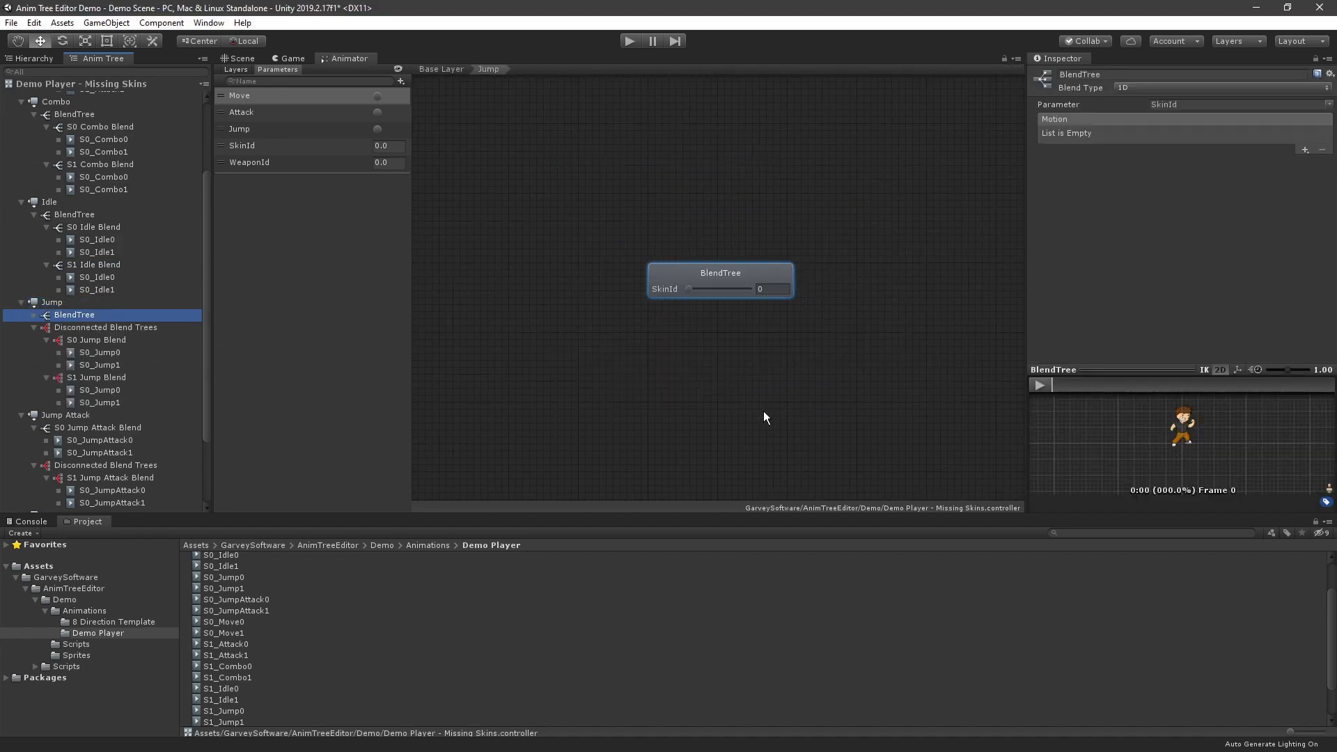
left_click_drag(96, 339, 82, 322)
left_click_drag(96, 378, 85, 318)
Step: Give the Jump Attack state a new blend tree, disconnecting its existing one, and nest the S0 and S1 Jump Attack Blends under it
scroll(85, 317, "down", 3)
right_click(75, 322)
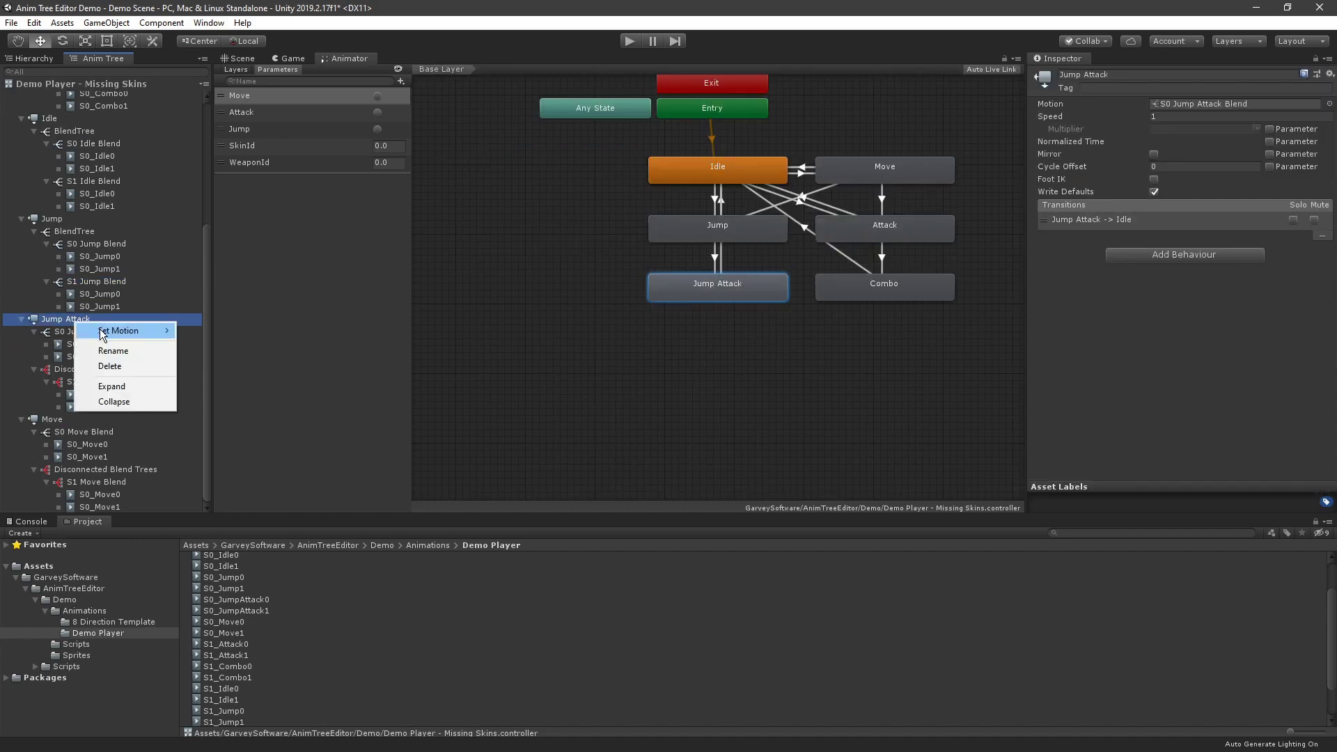
mouse_move(139, 331)
left_click(209, 362)
left_click(767, 412)
left_click(90, 336)
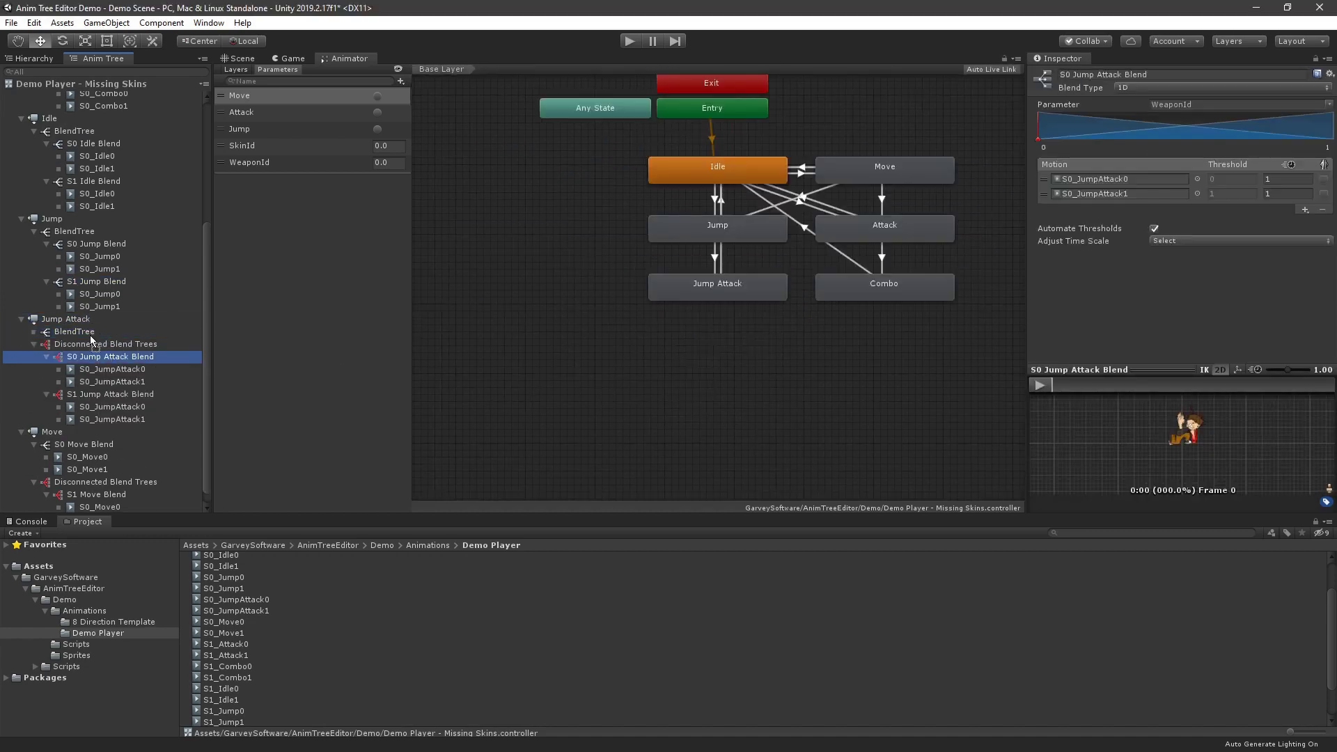
left_click_drag(106, 394, 80, 332)
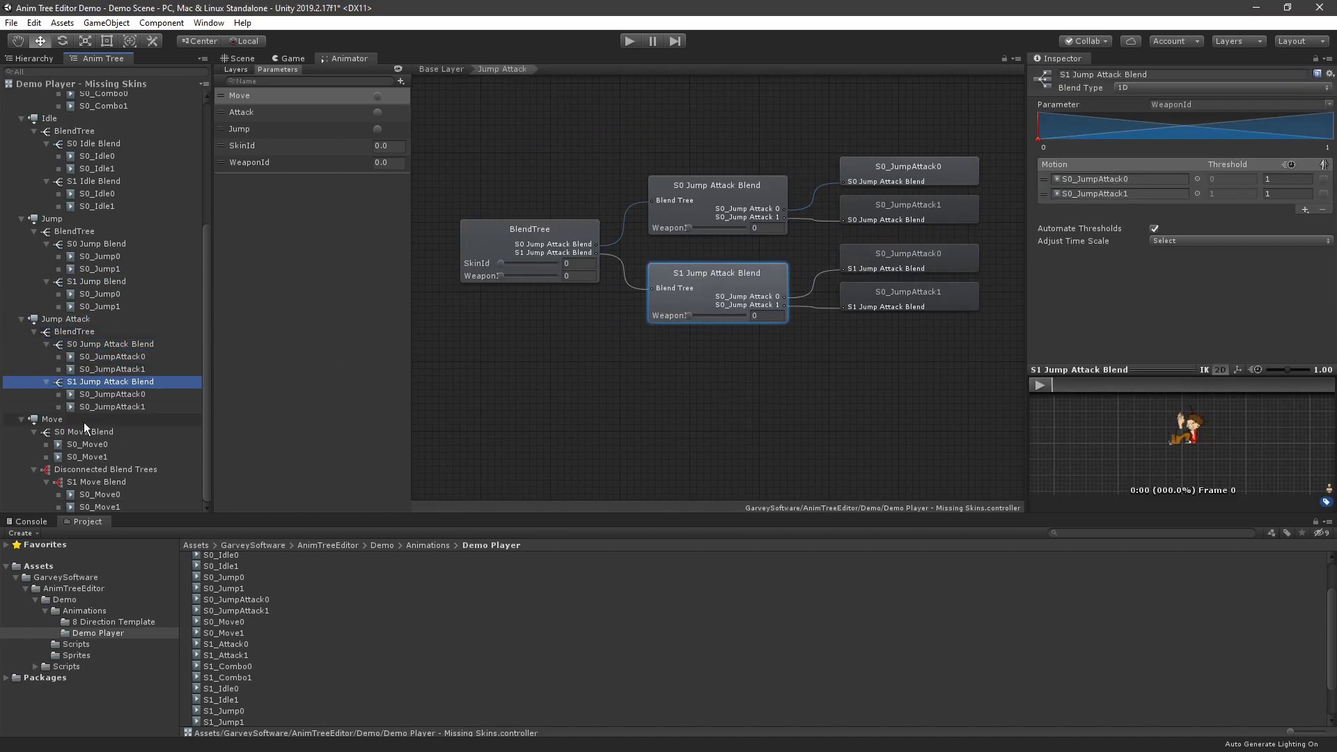
Step: Give the Move state a new blend tree, disconnecting its existing one, and nest the S0 and S1 Move Blends under it
right_click(62, 419)
mouse_move(104, 427)
left_click(220, 454)
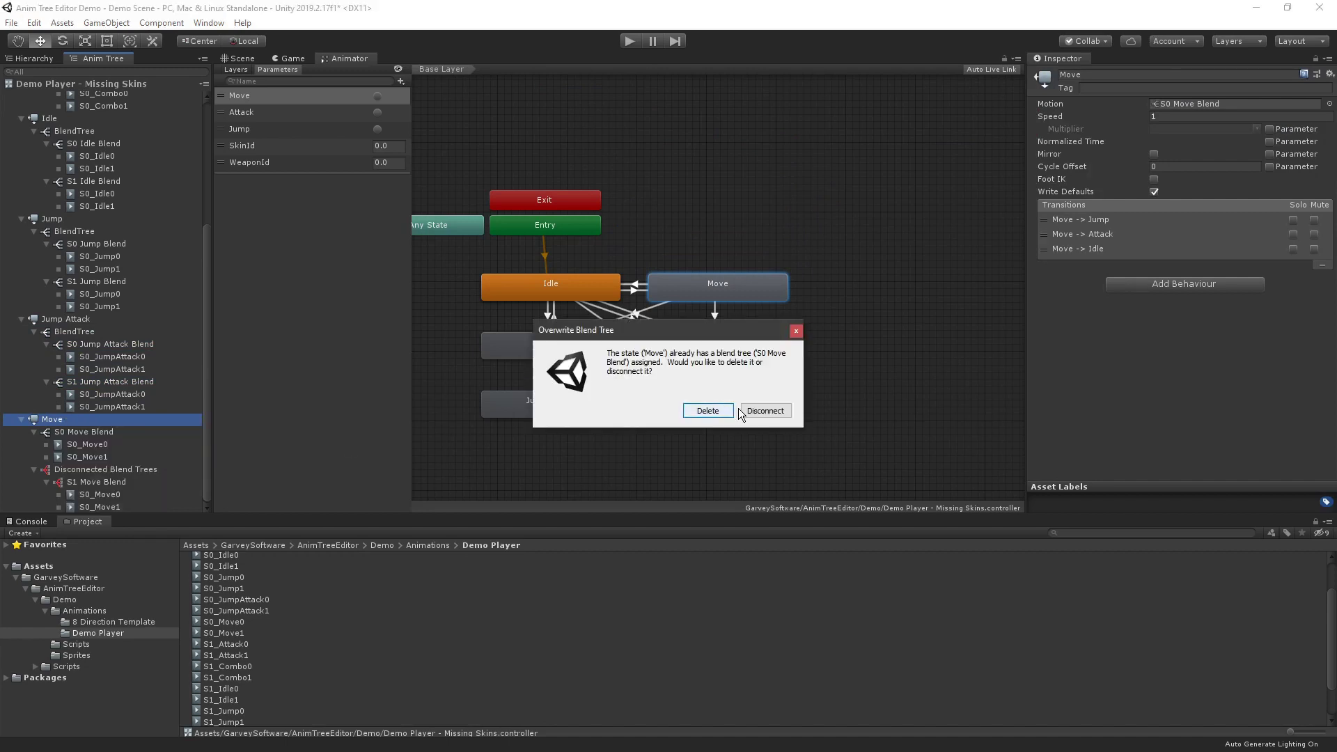
left_click(764, 410)
left_click_drag(91, 444, 71, 420)
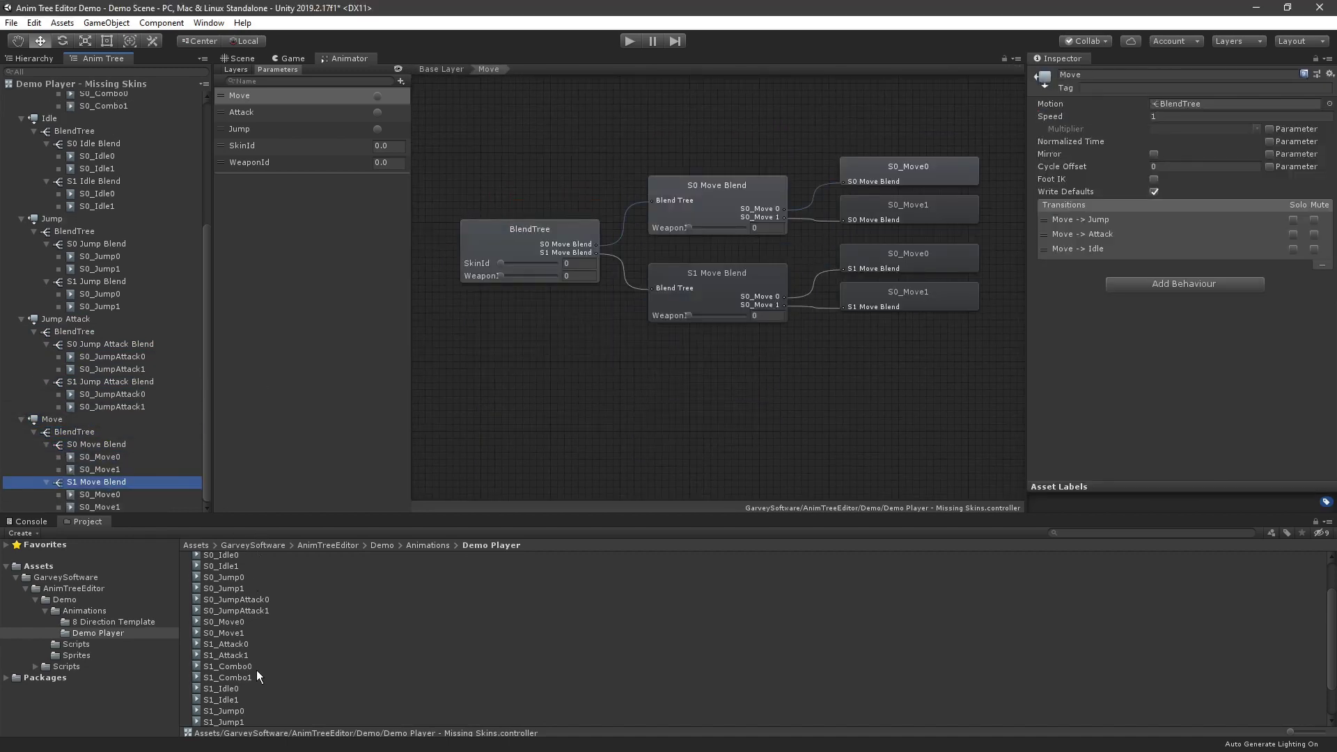
Step: Replace the clips in S1 Move Blend with S1_Move0 and S1_Move1, and those in S1 Jump Attack Blend with S1_JumpAttack0 and S1_JumpAttack1
scroll(230, 669, "down", 2)
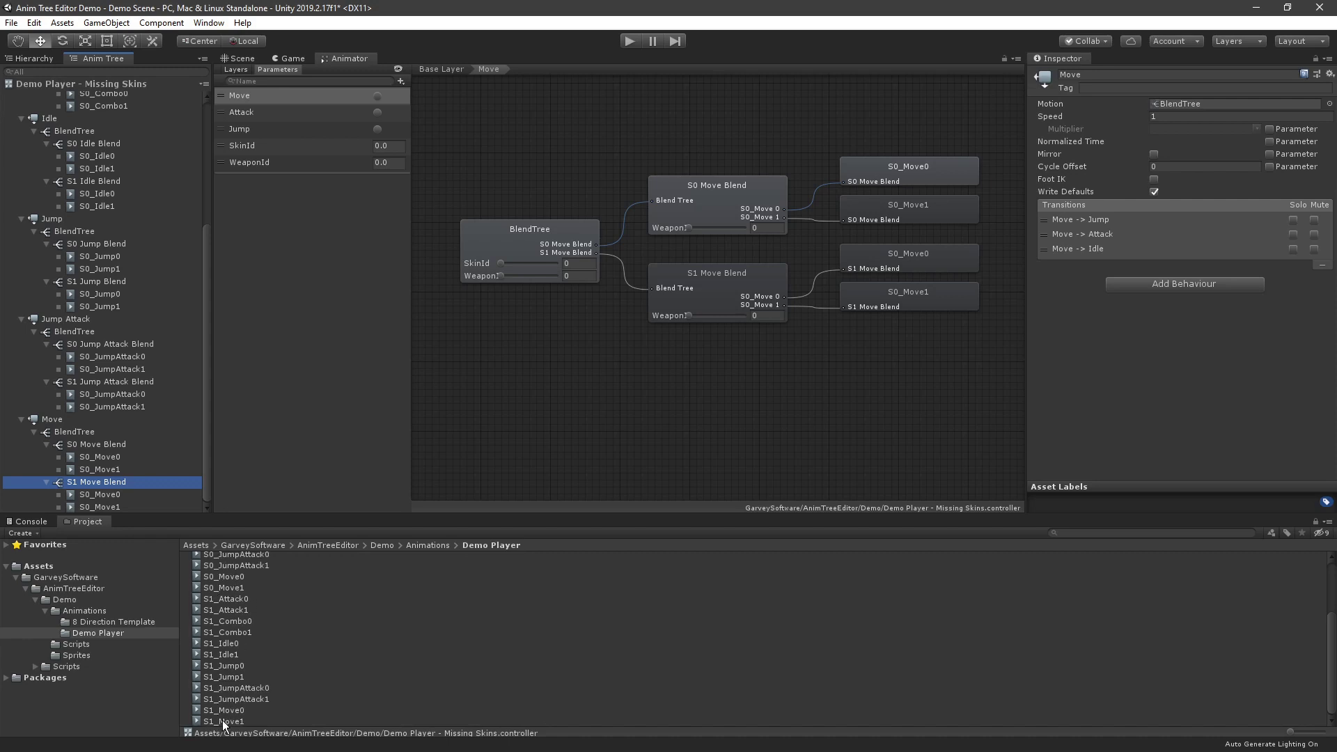
left_click_drag(223, 721, 111, 511)
left_click_drag(233, 705, 112, 496)
left_click_drag(256, 700, 126, 395)
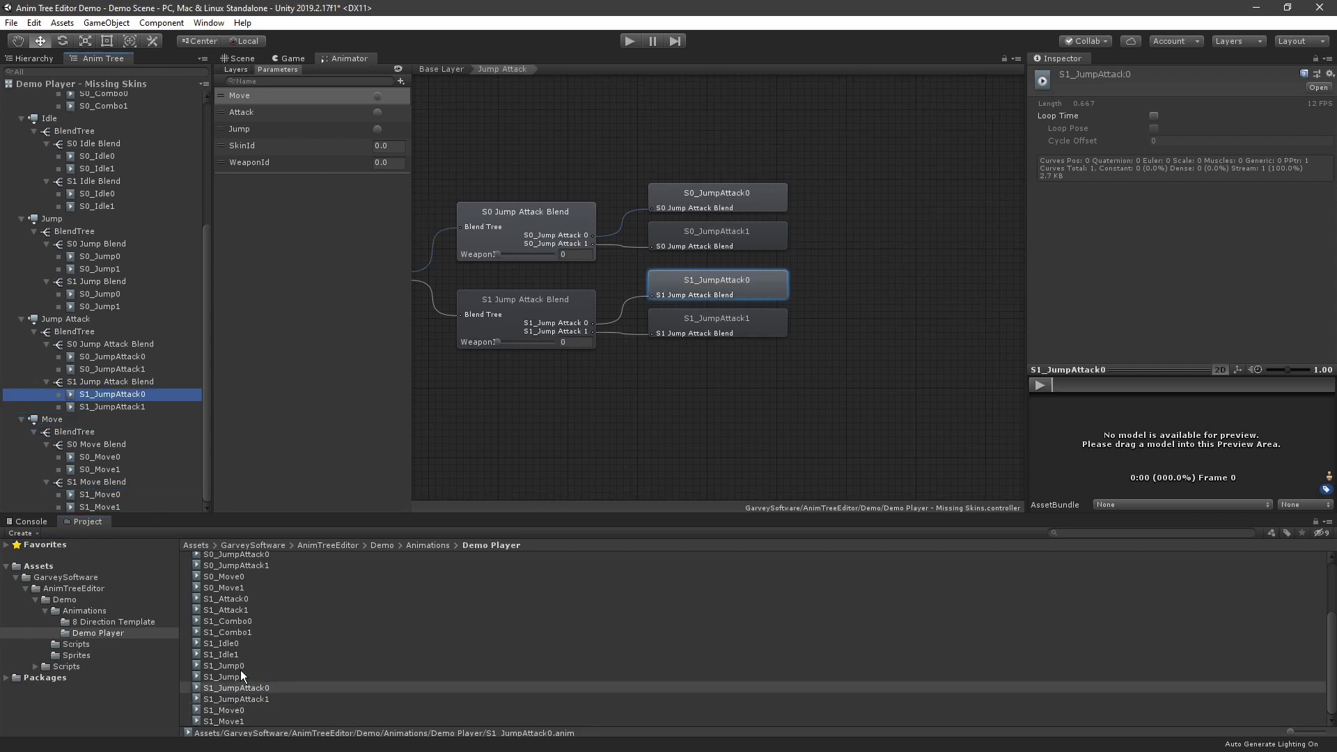
Step: Replace the S0 clips in the S1 Jump, Idle and Combo Blends with S1_Jump0, S1_Jump1, S1_Idle0, S1_Idle1, S1_Combo0 and S1_Combo1
left_click_drag(240, 675, 112, 307)
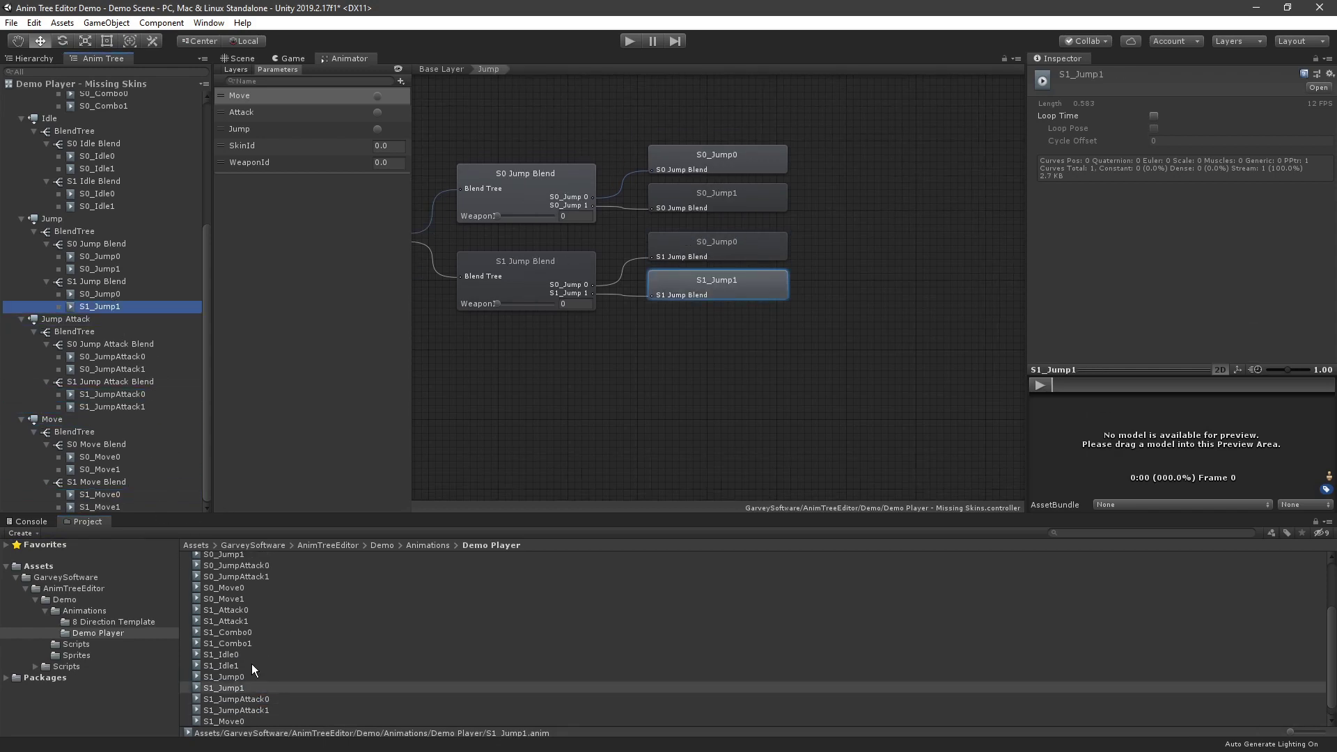
left_click_drag(252, 663, 110, 295)
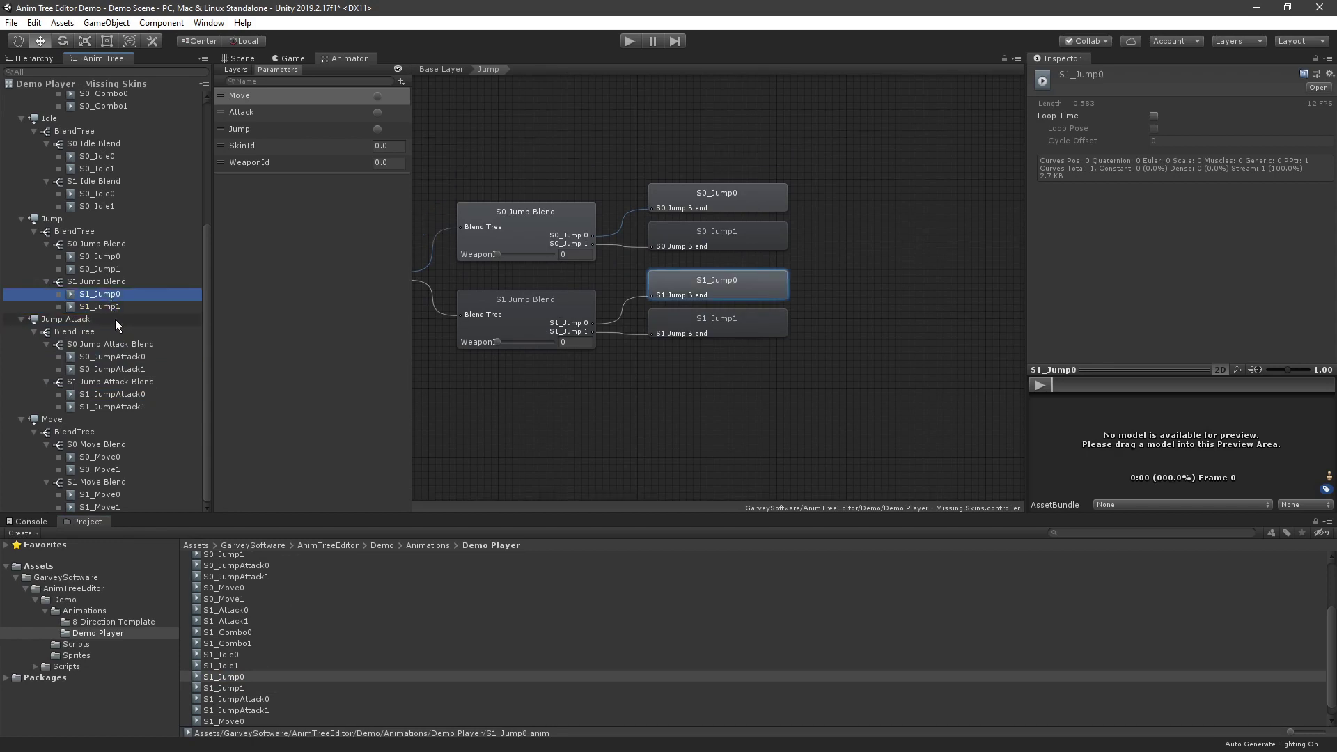
left_click_drag(231, 666, 98, 206)
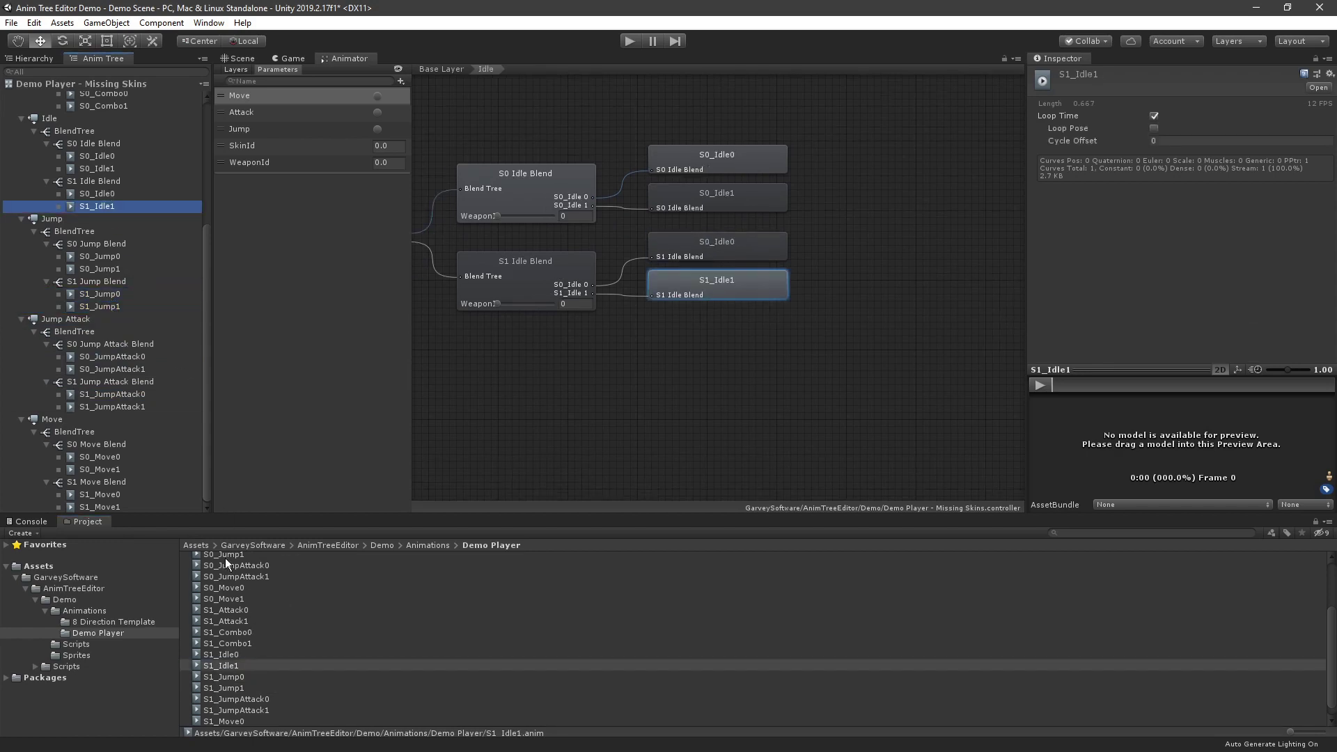
left_click_drag(227, 657, 106, 194)
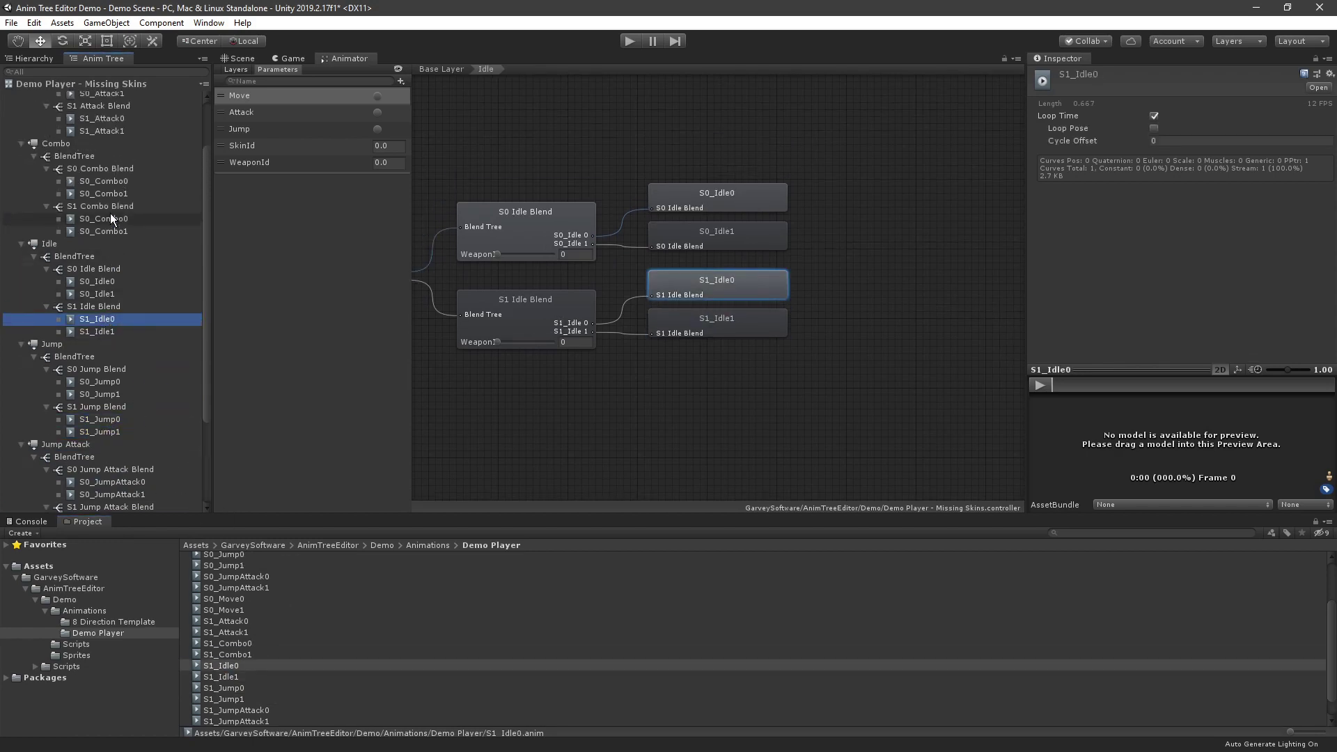
left_click_drag(240, 655, 112, 218)
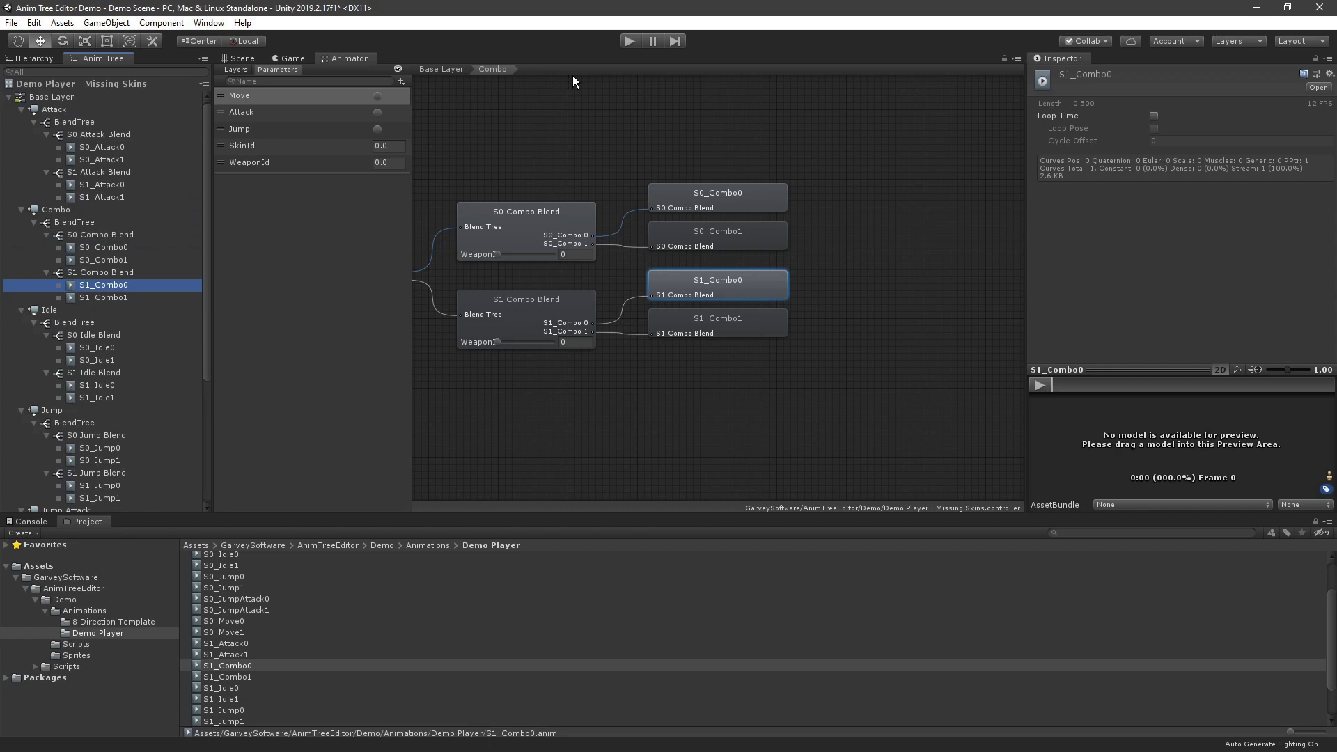
Step: Play the scene and test the default skin's jump and attack animations
left_click(630, 40)
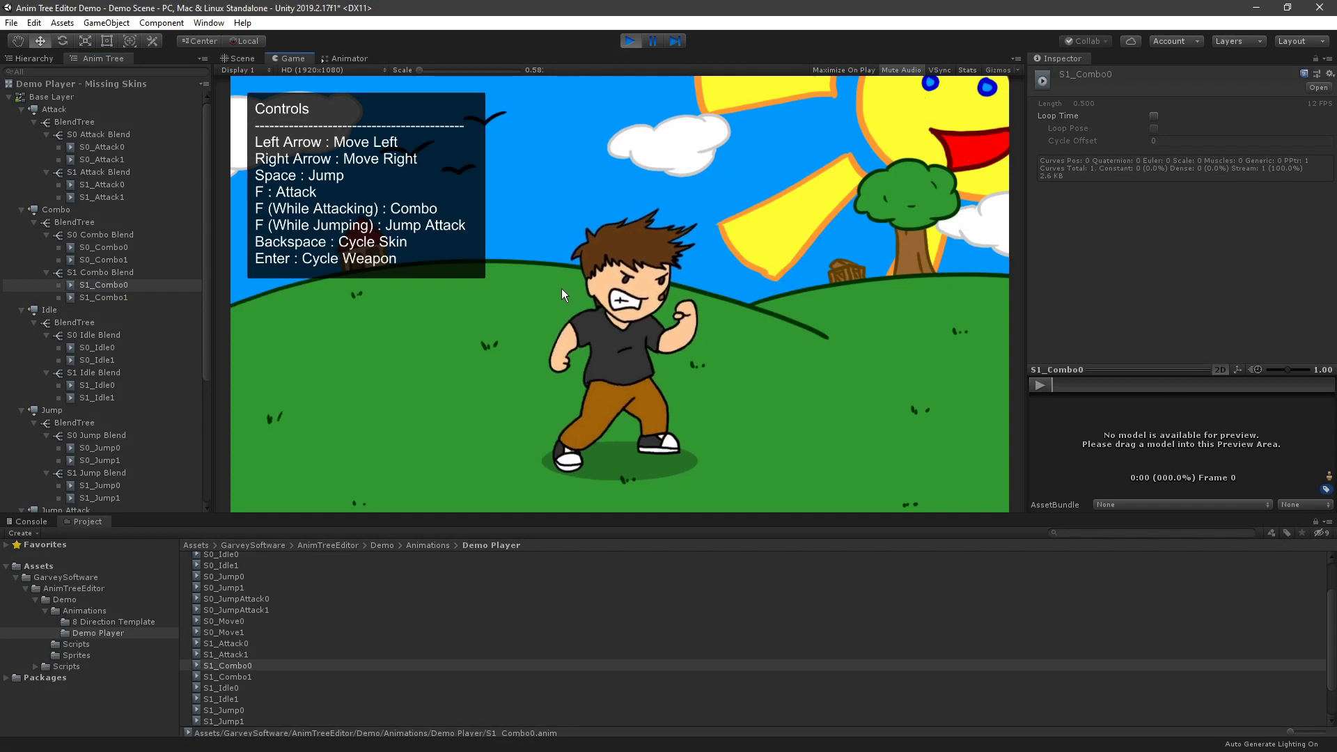
key("space")
key("f")
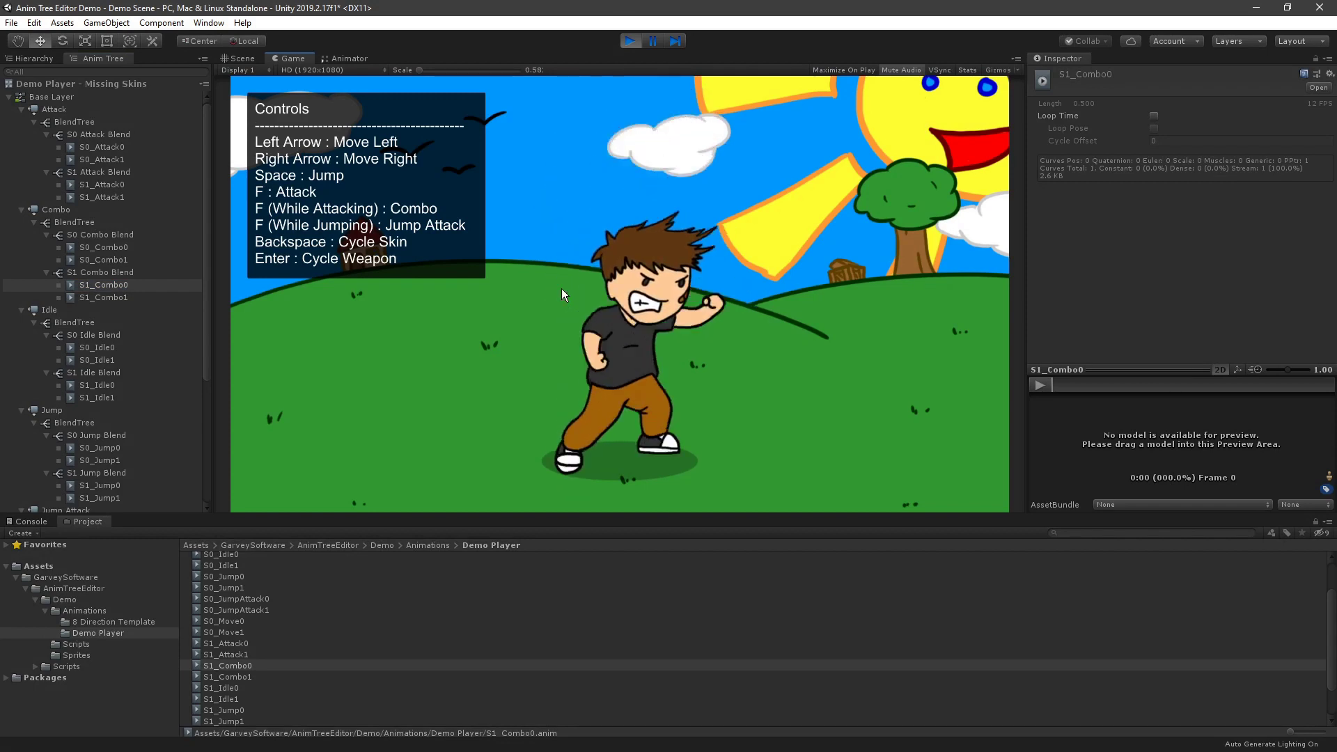
key("f")
Step: Cycle the character to the other skin and test its attack, combo and jump attack animations
key("BackSpace")
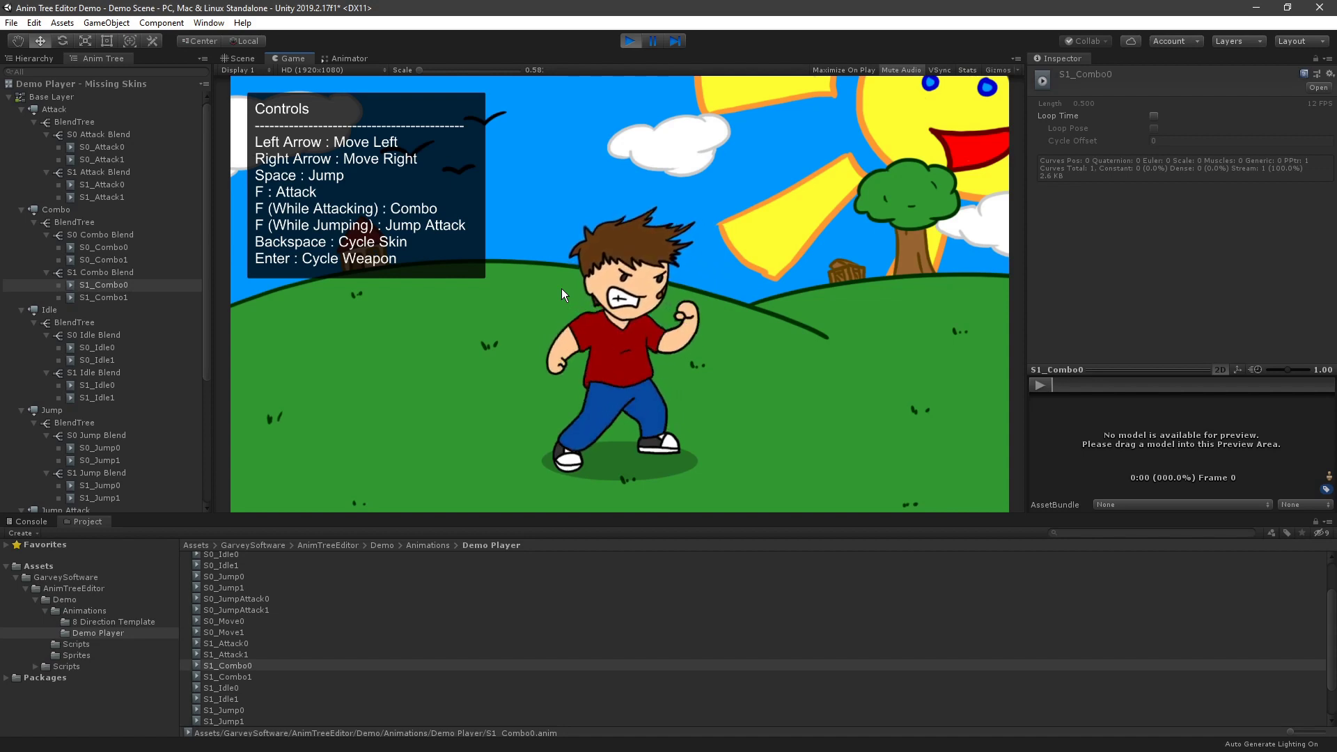
key("f")
key("f")
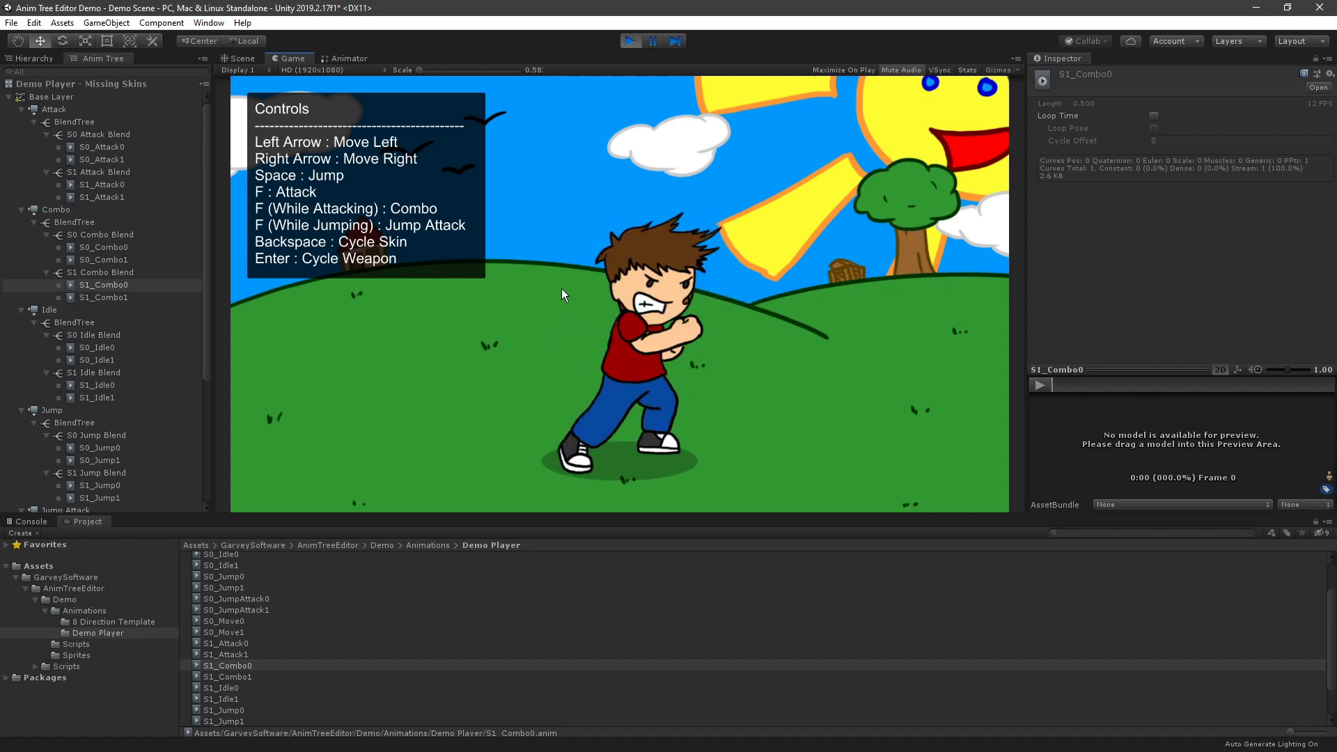
key("space")
key("f")
Step: Cycle the character's weapon and test the jump and attack animations with the second skin
key("Return")
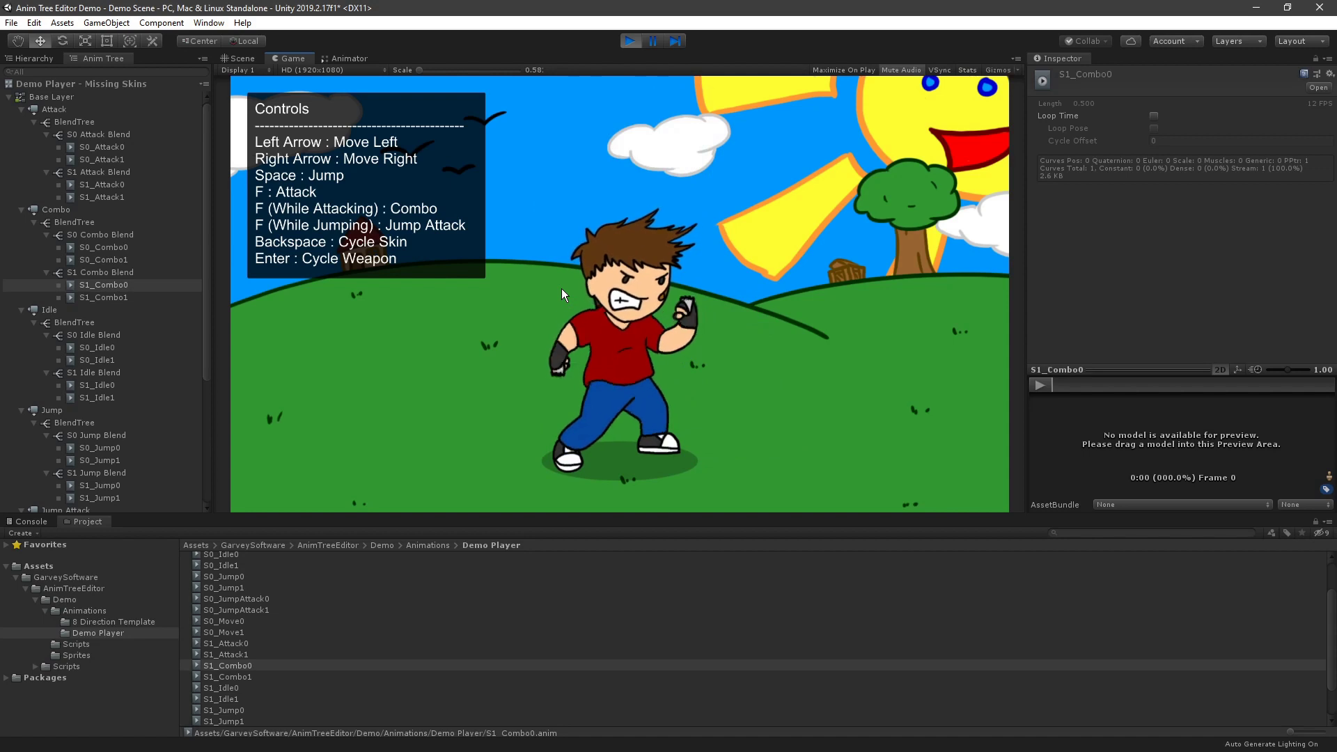
key("space")
key("f")
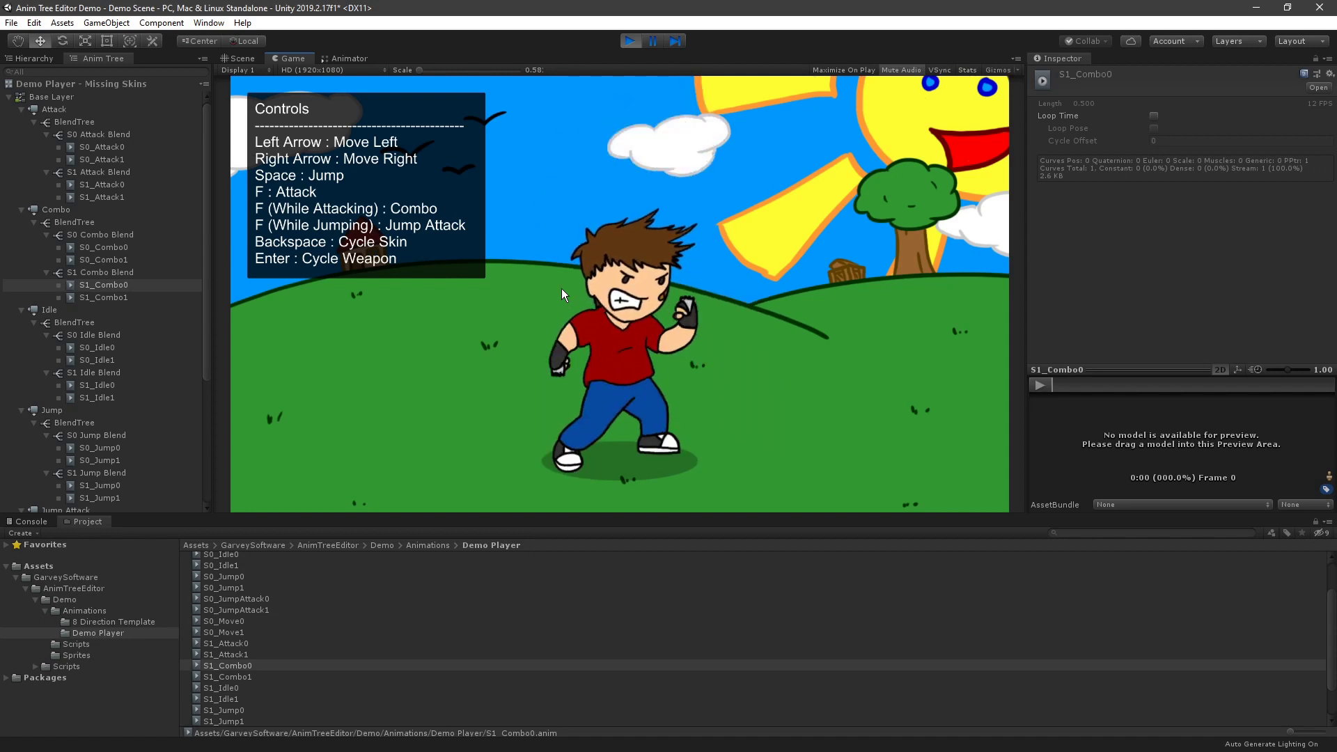